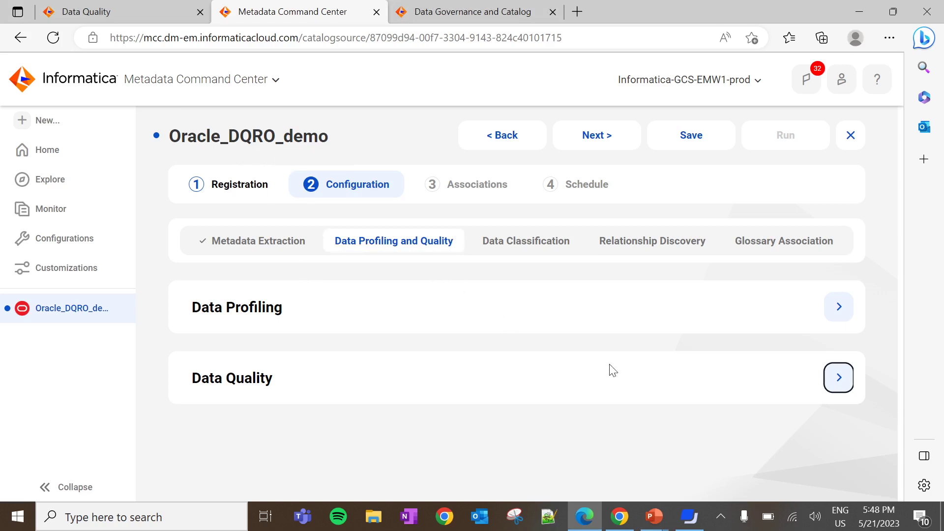
# - Enable Data Quality for the Oracle_DQRO_demo catalog source and select Stark_CDGC as its runtime environment
pyautogui.click(839, 377)
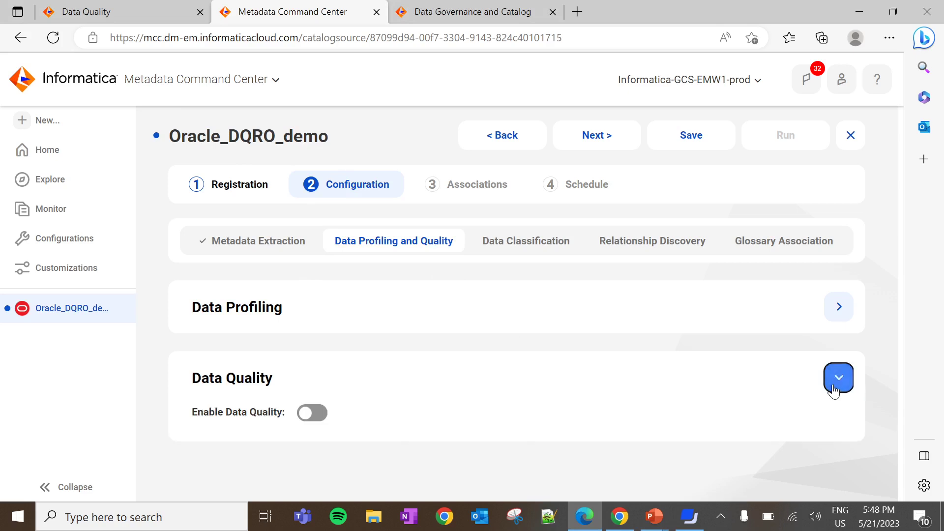
pyautogui.click(311, 414)
pyautogui.scroll(-4, 485, 348)
pyautogui.click(485, 343)
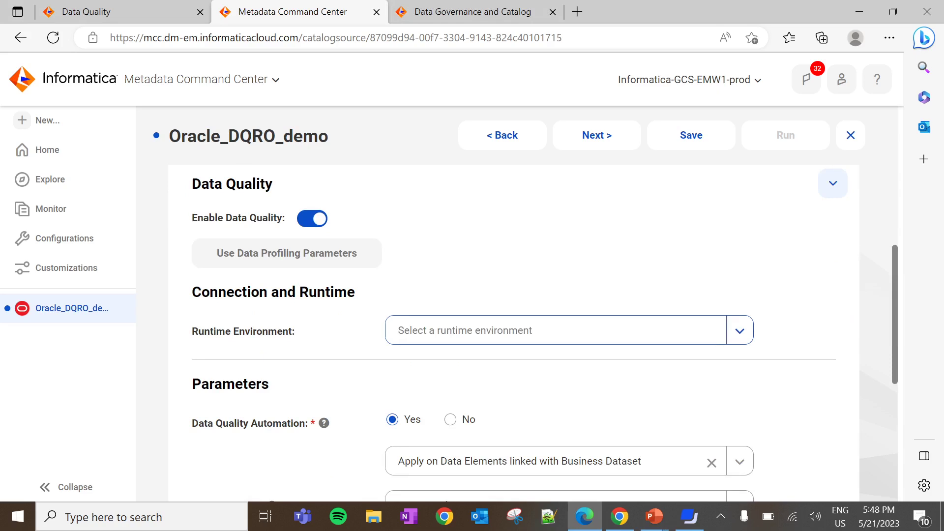
pyautogui.hotkey('shift', 'Tab')
pyautogui.press('Tab')
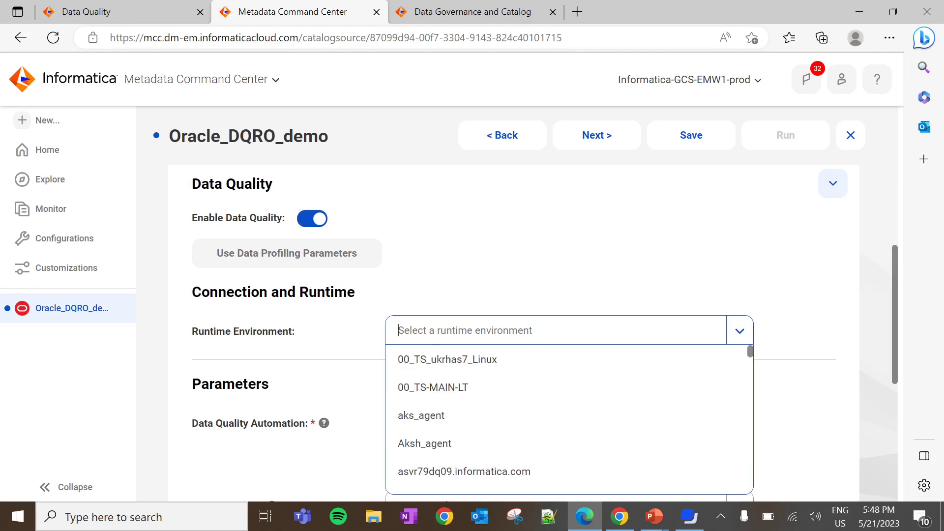
pyautogui.write('star')
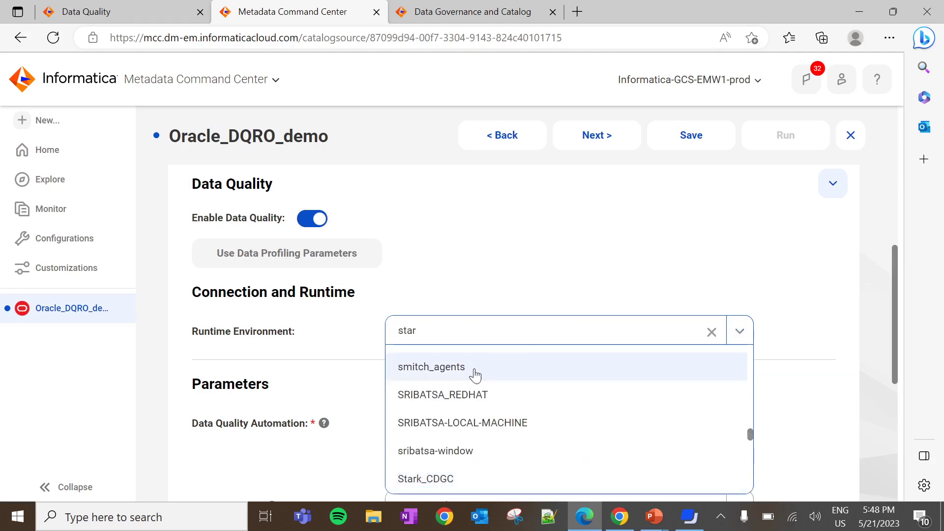
pyautogui.click(455, 475)
# - Set Data Quality Automation to No in the data quality parameters and save the catalog source configuration
pyautogui.scroll(-2, 465, 358)
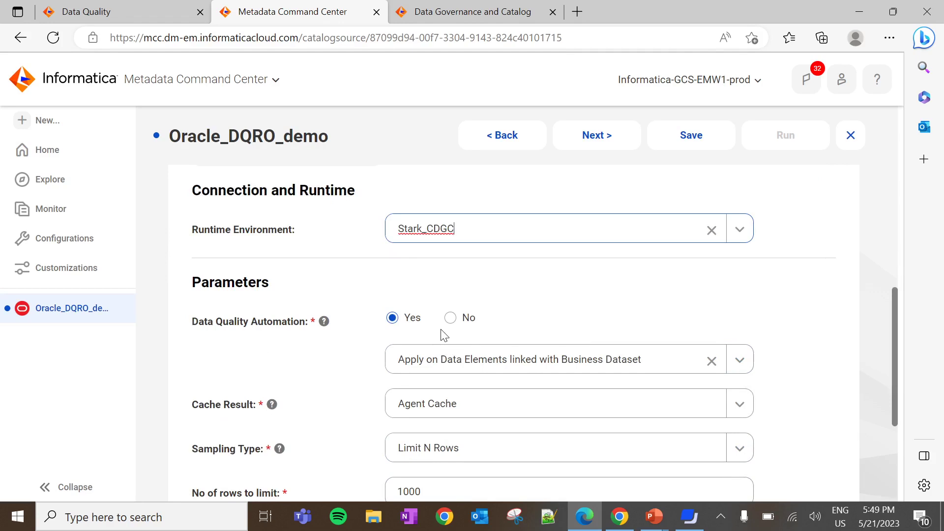
pyautogui.click(450, 320)
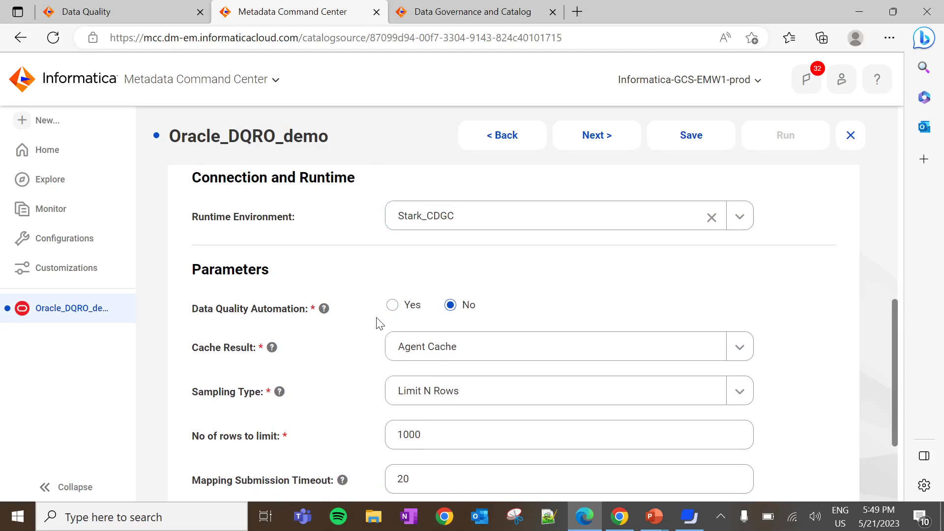
pyautogui.scroll(-1, 388, 344)
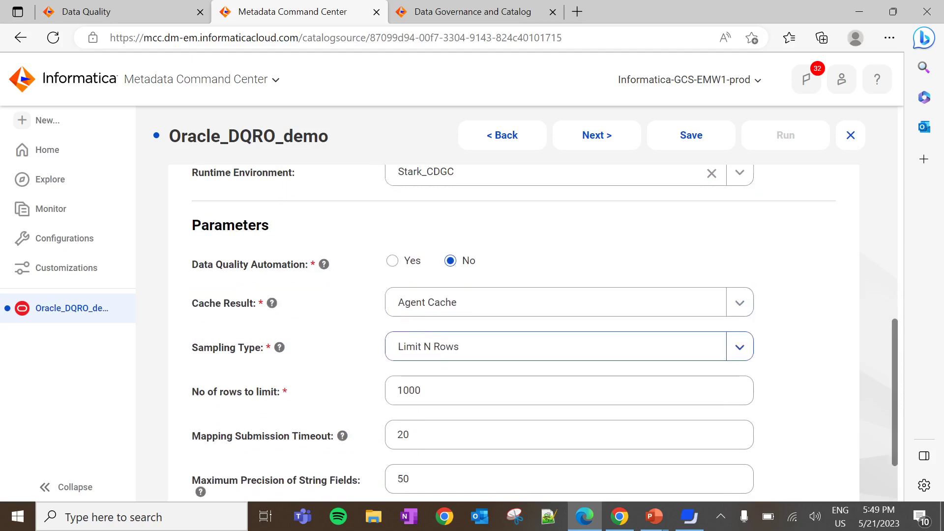
pyautogui.scroll(-1, 566, 330)
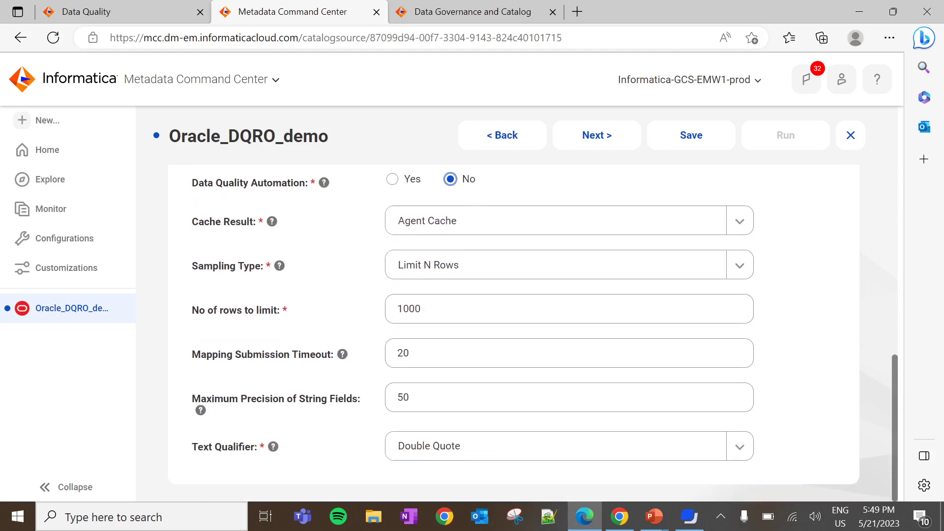
pyautogui.scroll(4, 404, 344)
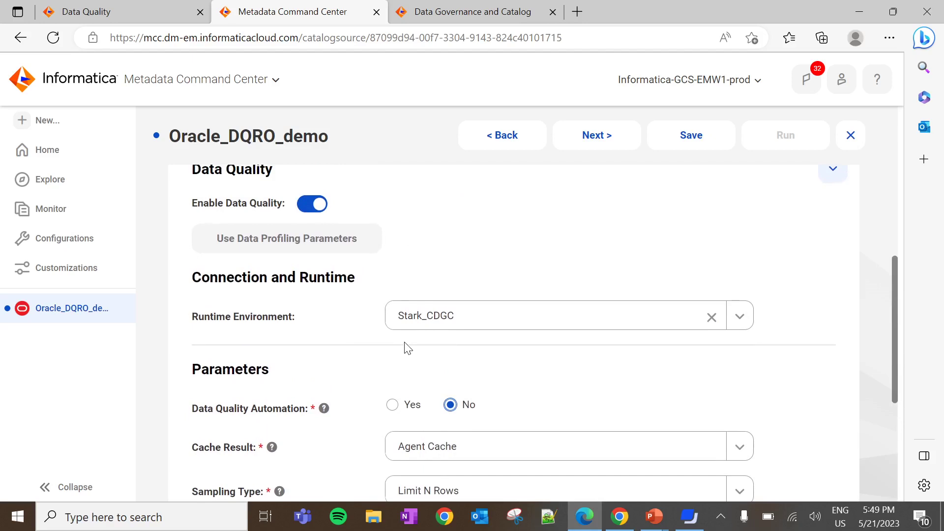
pyautogui.click(705, 134)
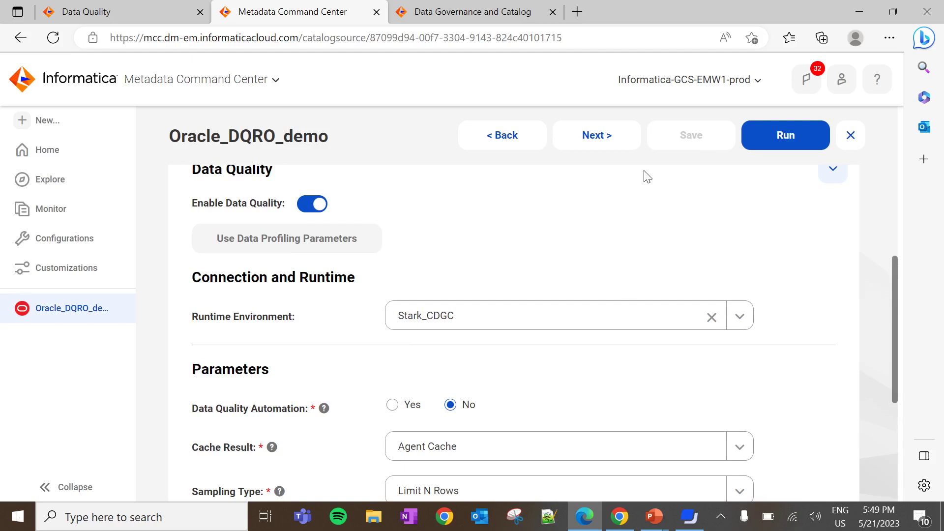
# - Switch to Data Governance and Catalog and start a new Data Quality Rule Occurrence from the business rule asset types
pyautogui.click(444, 10)
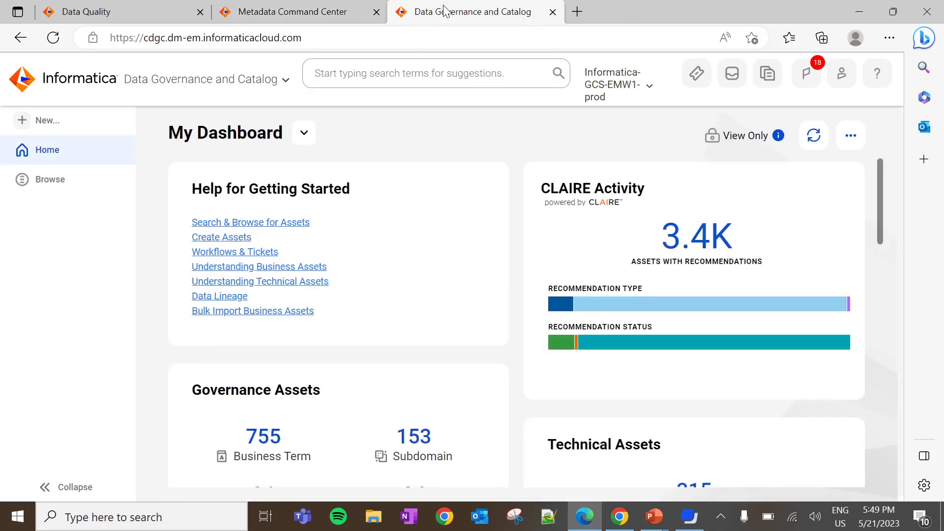
pyautogui.click(44, 120)
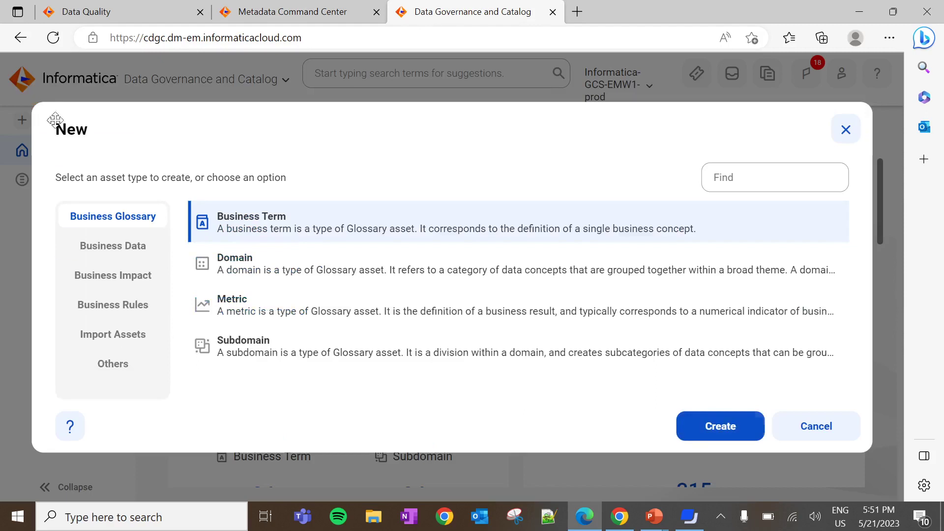
pyautogui.click(109, 307)
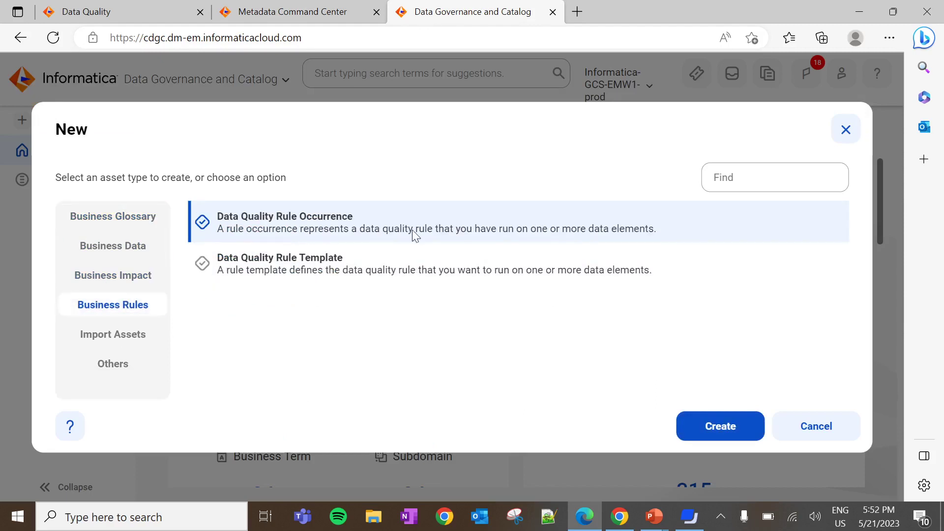
pyautogui.click(687, 427)
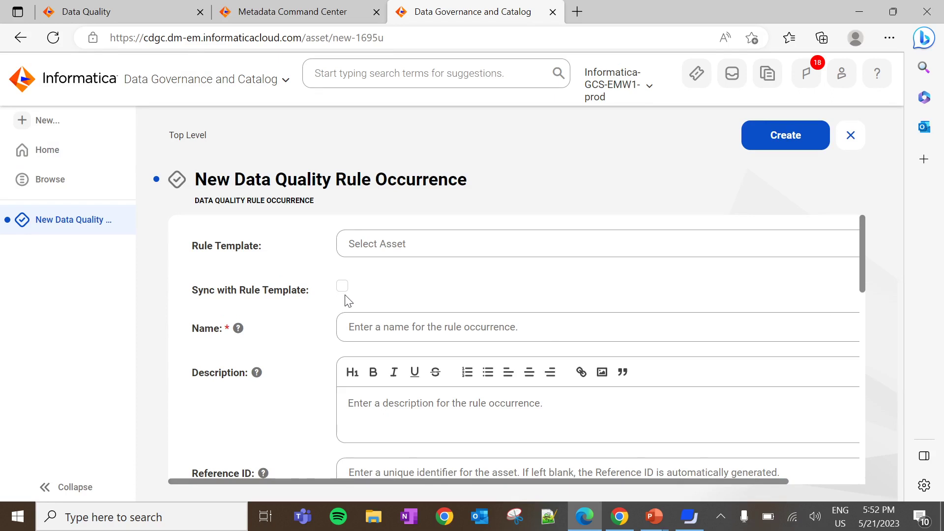
# - Name the new rule occurrence DQ_RuleOccurrence_1
pyautogui.scroll(-1, 348, 300)
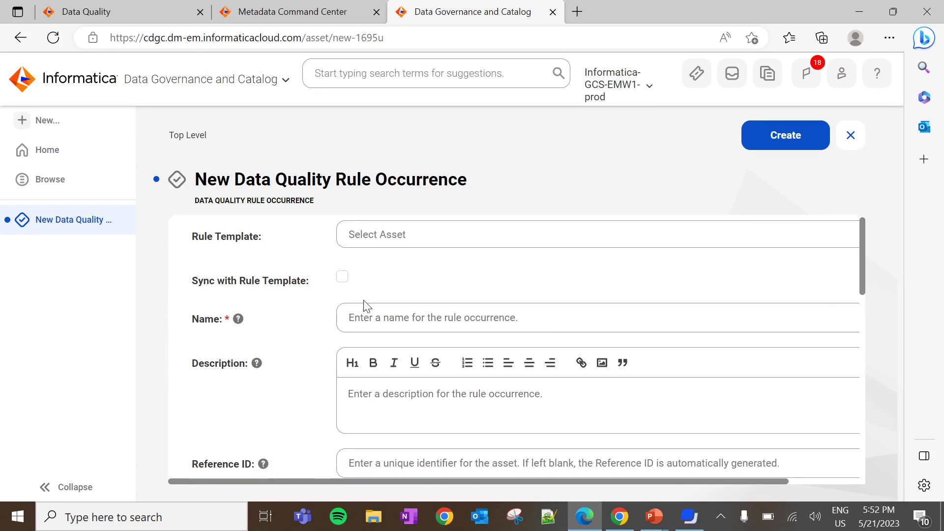
pyautogui.click(364, 308)
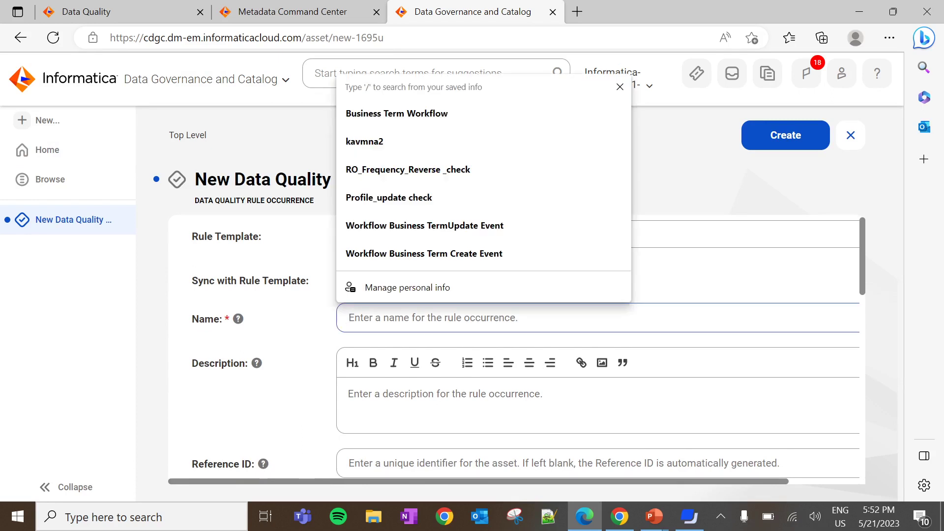
pyautogui.write('DQ_Ru')
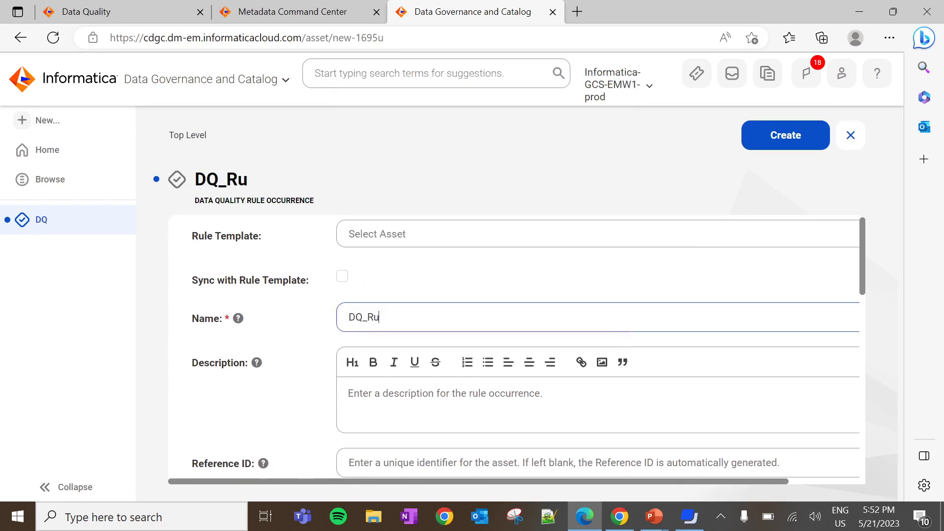
pyautogui.write('leOccurre')
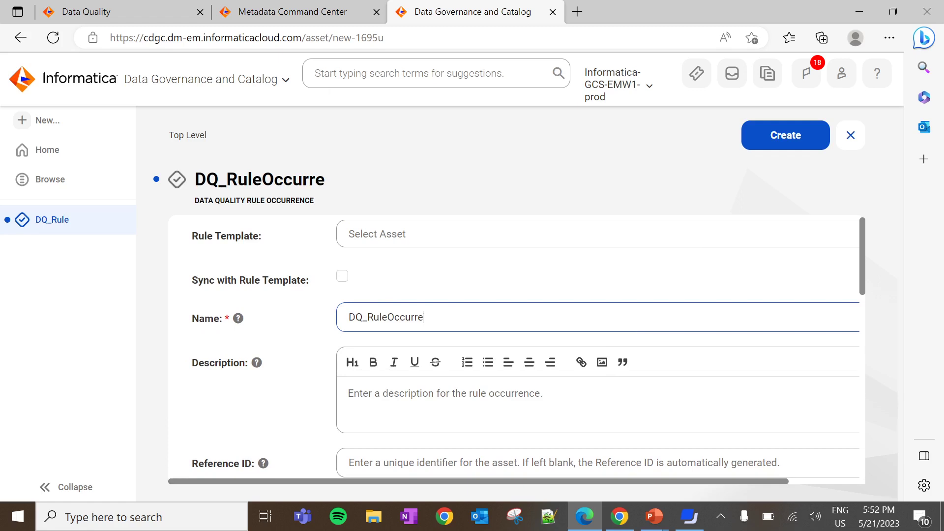
pyautogui.write('nce_1')
# - Copy the rule occurrence's name into its Reference ID and extend it to DQ_RuleOccurrence_1_001
pyautogui.scroll(-1, 421, 379)
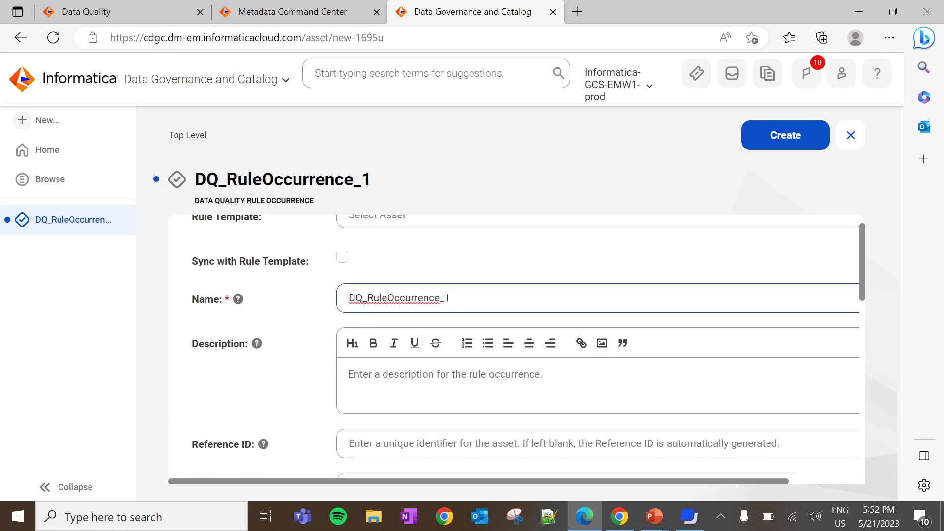
pyautogui.hotkey('ctrl', 'a')
pyautogui.hotkey('ctrl', 'c')
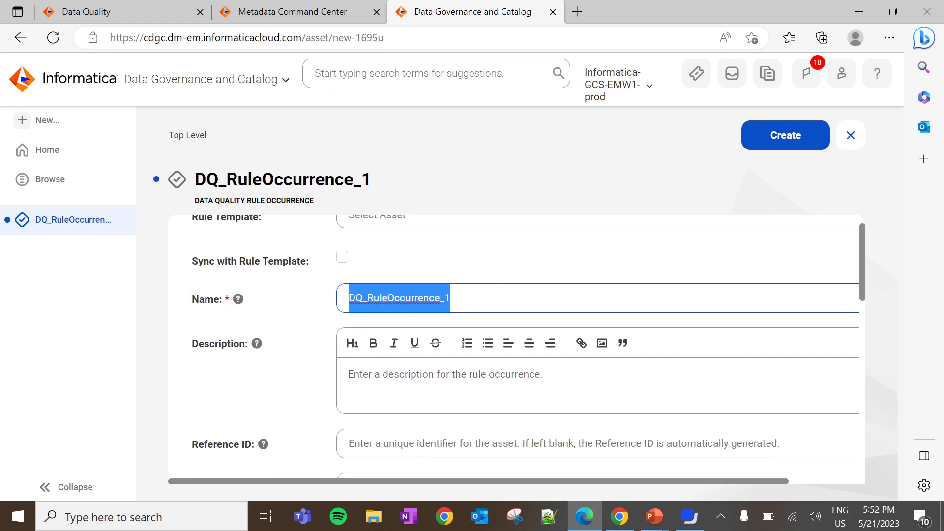
pyautogui.click(418, 444)
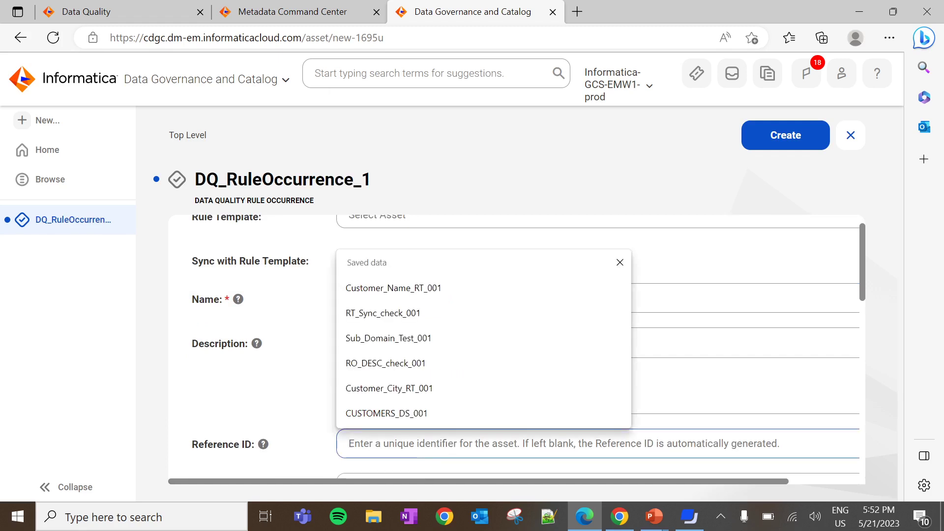
pyautogui.hotkey('ctrl', 'v')
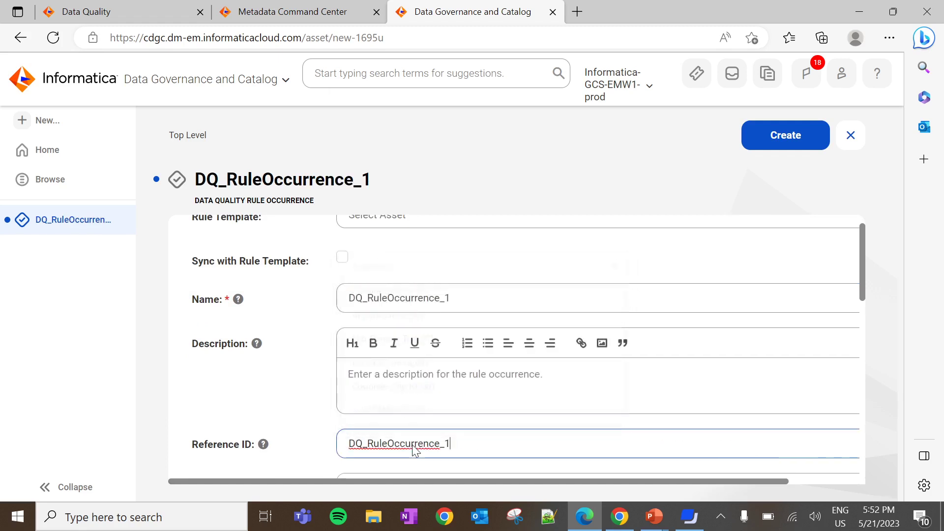
pyautogui.write('_')
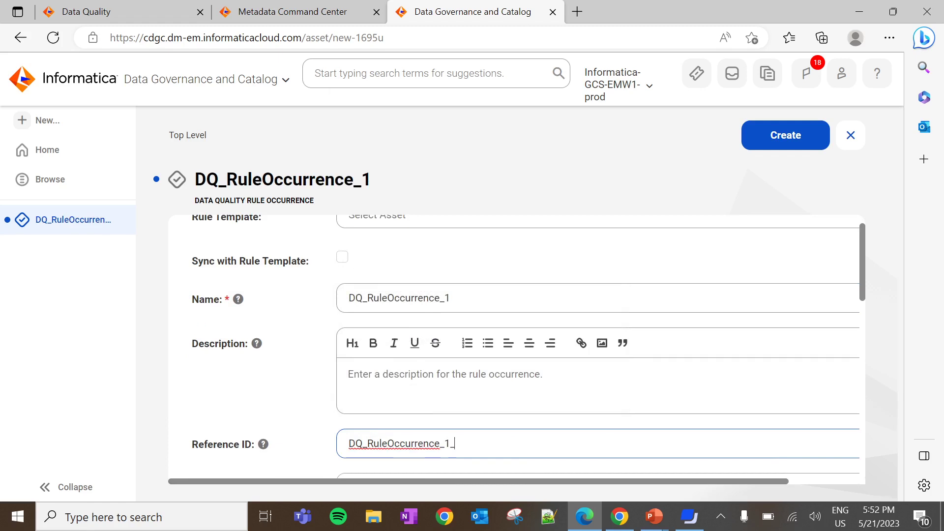
pyautogui.write('001')
# - Set the rule occurrence's dimension to Validity and its measuring method to Informatica Cloud Data Quality
pyautogui.scroll(-3, 418, 453)
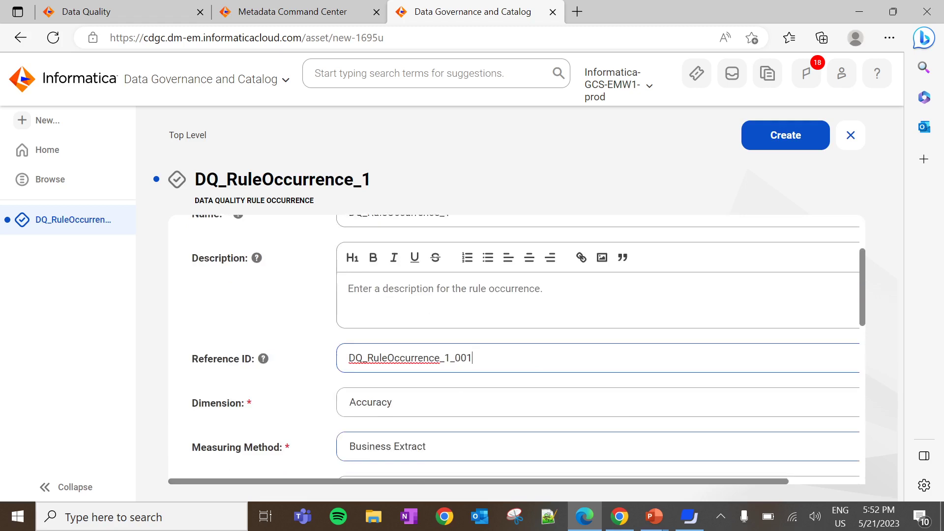
pyautogui.click(427, 364)
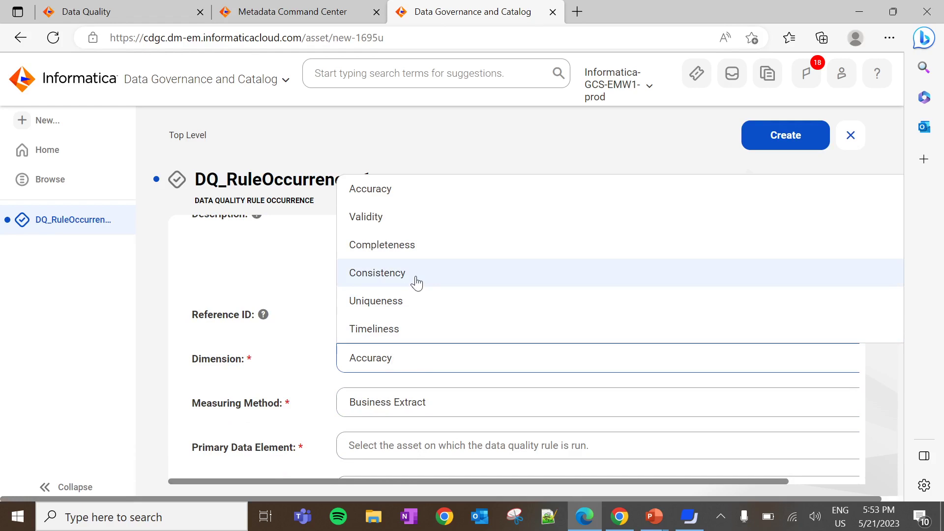
pyautogui.click(409, 224)
pyautogui.scroll(-1, 436, 339)
pyautogui.click(418, 337)
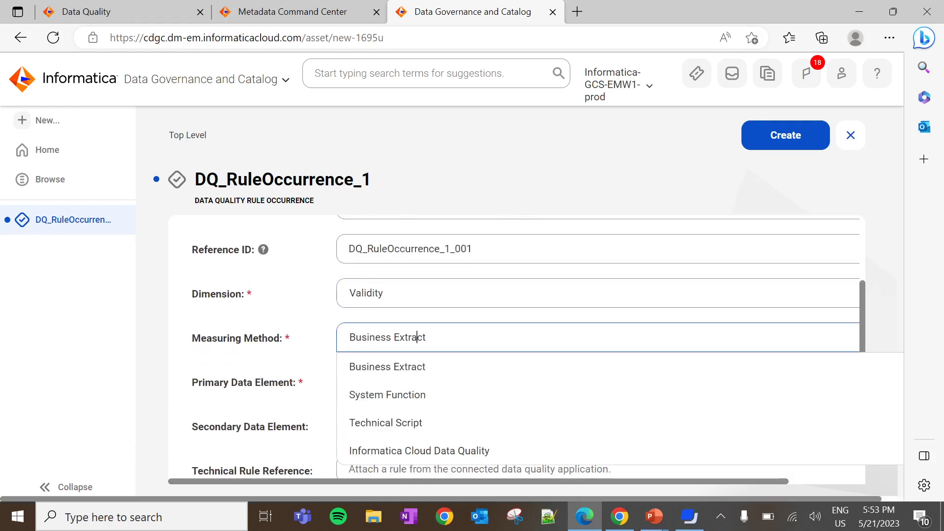
pyautogui.scroll(-1, 418, 337)
pyautogui.click(426, 330)
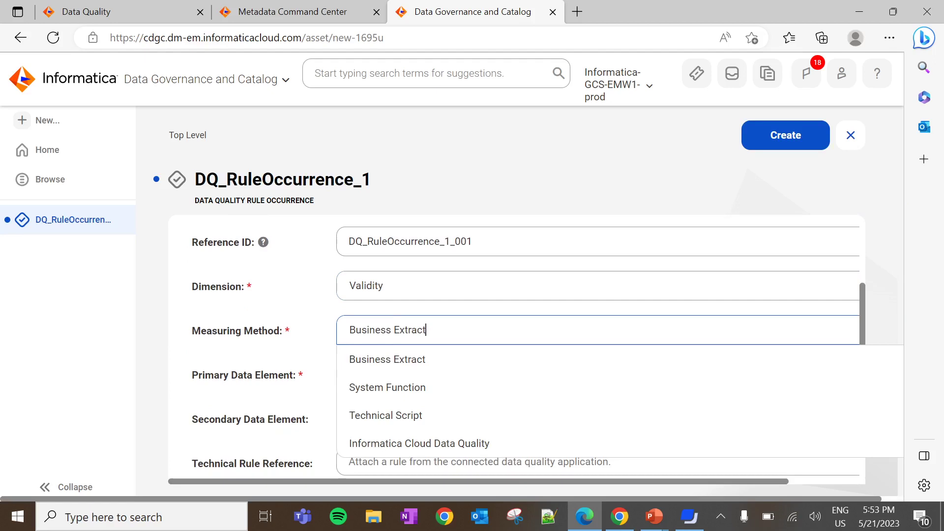
pyautogui.click(420, 443)
pyautogui.scroll(-1, 421, 374)
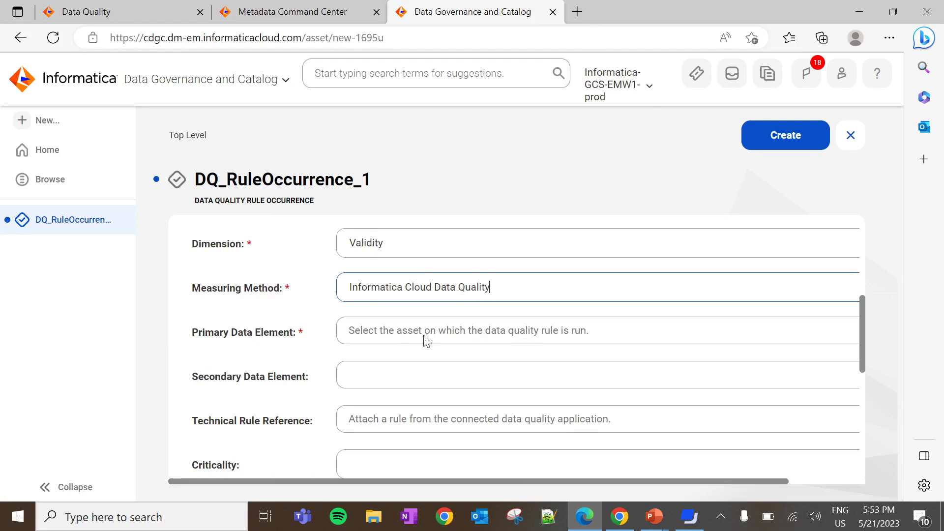
# - Open the asset selection for the primary data element and list the assets of type Catalog Source
pyautogui.click(415, 325)
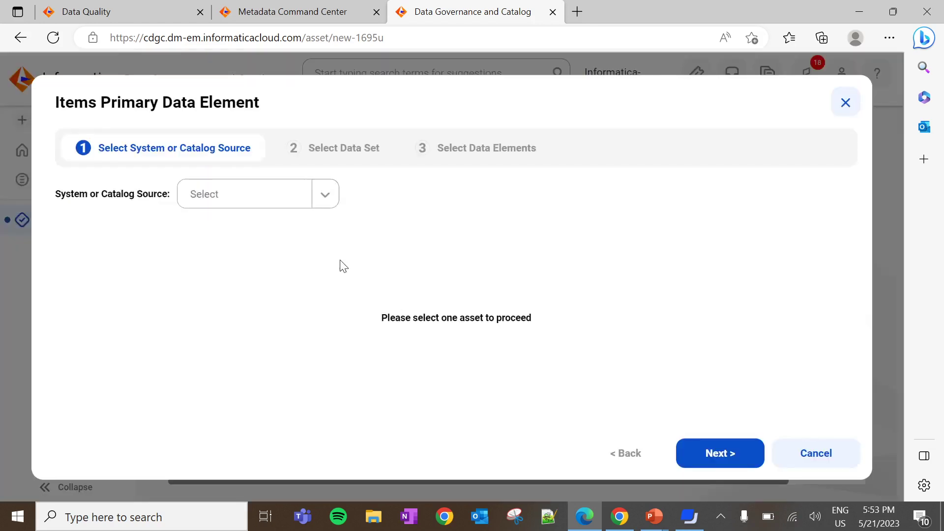
pyautogui.click(261, 195)
pyautogui.click(279, 261)
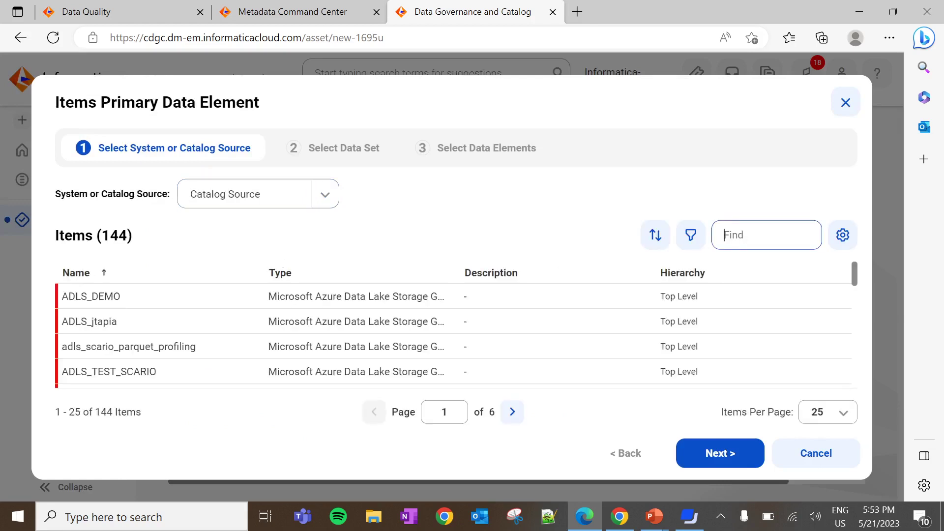
pyautogui.click(288, 337)
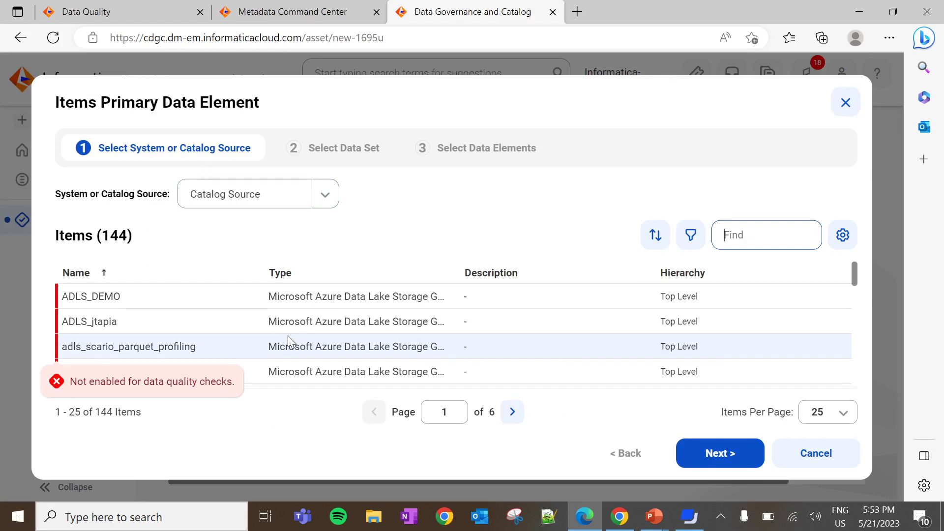
# - Search the catalog sources for Oracle_DQRO_demo, reusing the name from the clipboard history
pyautogui.press('Down')
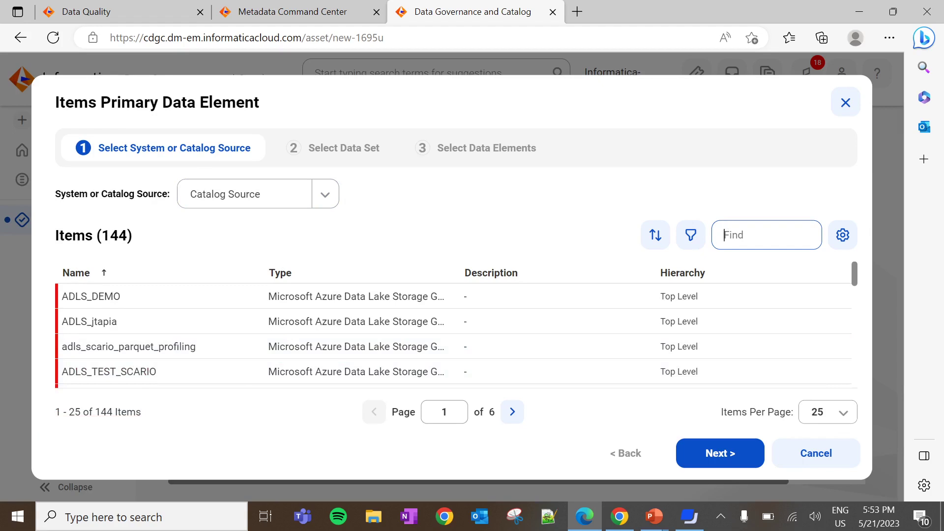
pyautogui.hotkey('ctrl', 'v')
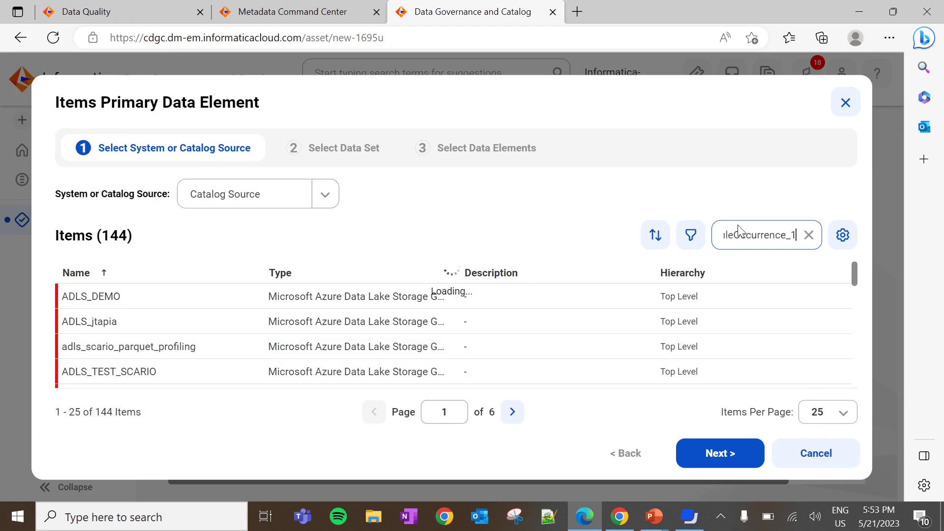
pyautogui.doubleClick(740, 231)
pyautogui.press('BackSpace')
pyautogui.press('super+v')
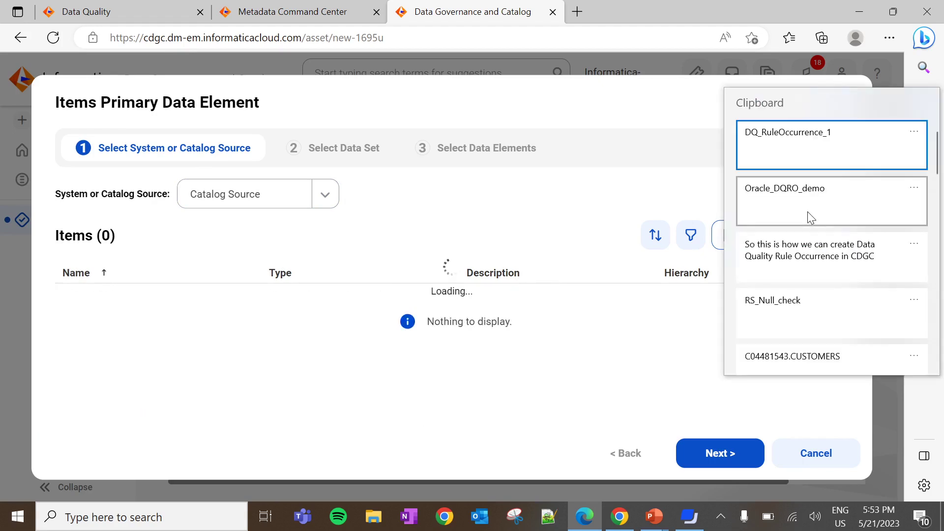
pyautogui.click(808, 211)
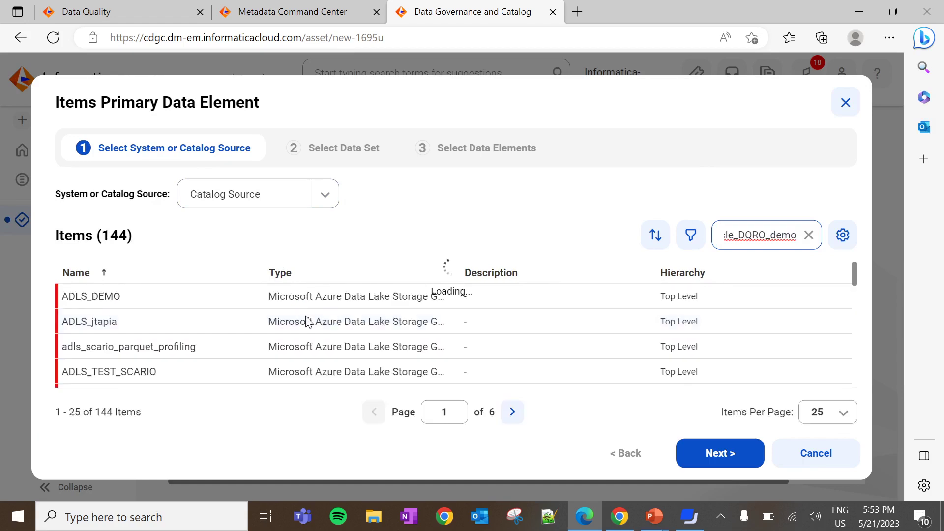
# - Select the CUSTOMER_CITY column of the CUSTOMERS table in Oracle_DQRO_demo as the primary data element
pyautogui.click(300, 310)
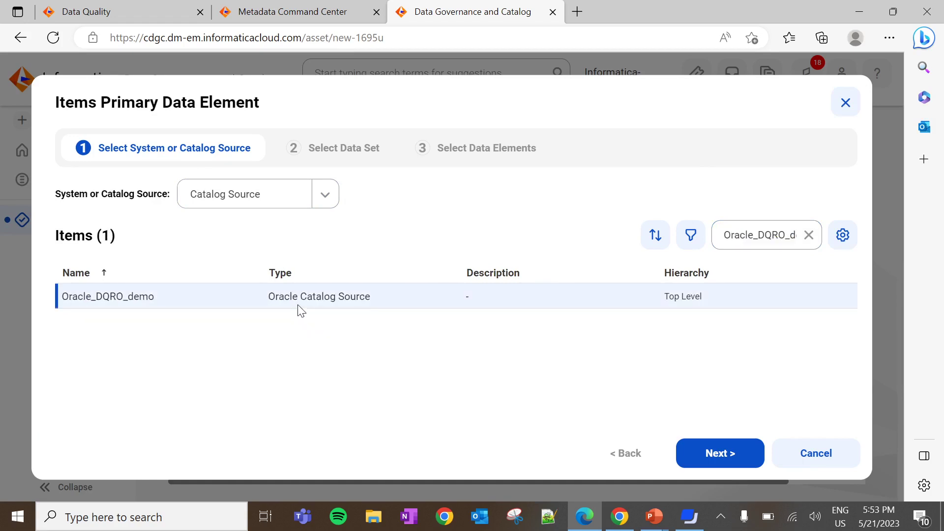
pyautogui.click(703, 451)
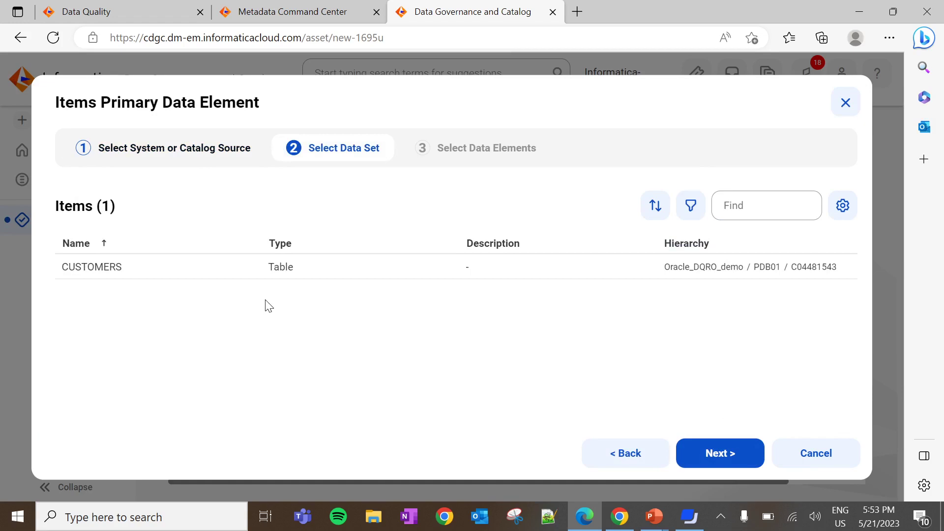
pyautogui.click(227, 269)
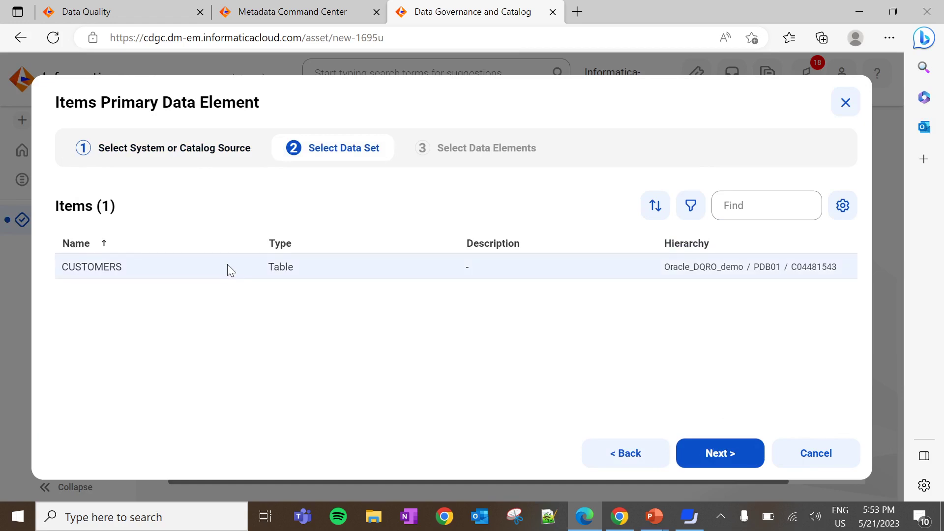
pyautogui.click(706, 445)
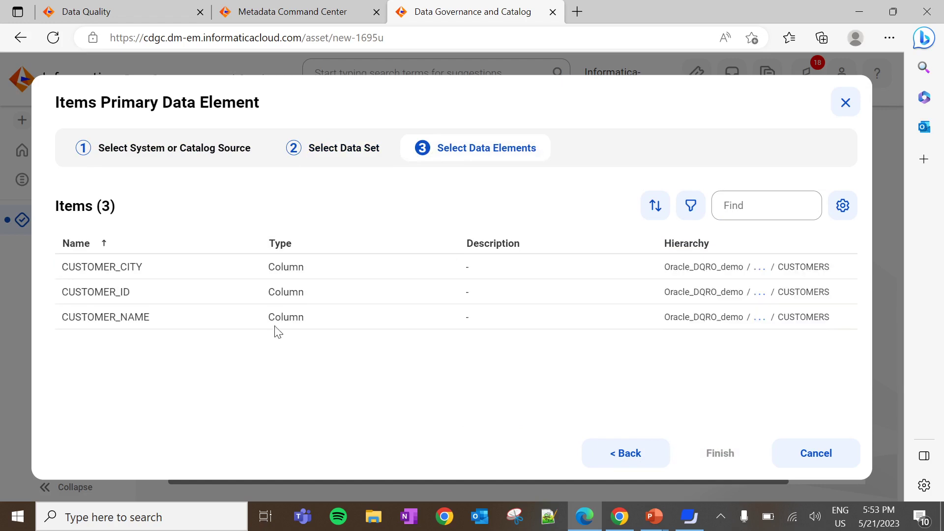
pyautogui.click(215, 279)
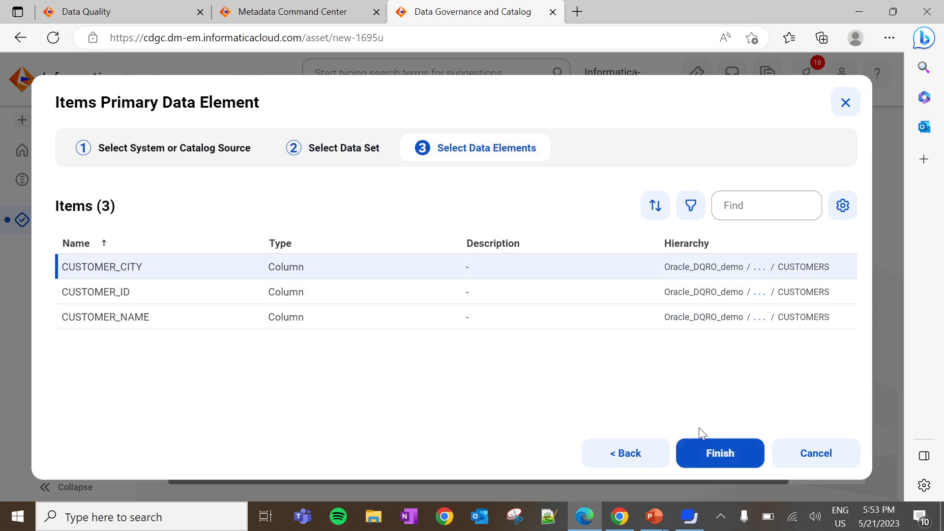
pyautogui.click(713, 453)
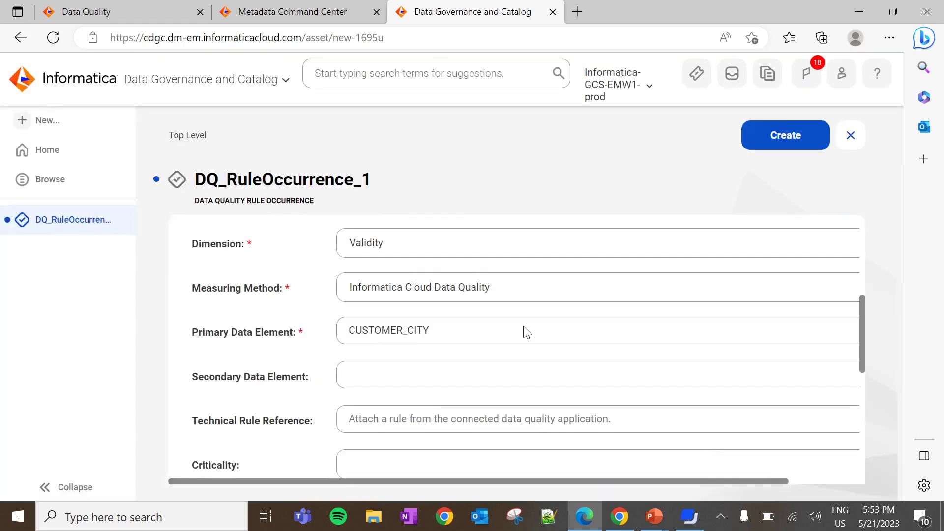
# - Open the rule selection for the Technical Rule Reference and choose to pick an existing rule
pyautogui.scroll(-1, 525, 331)
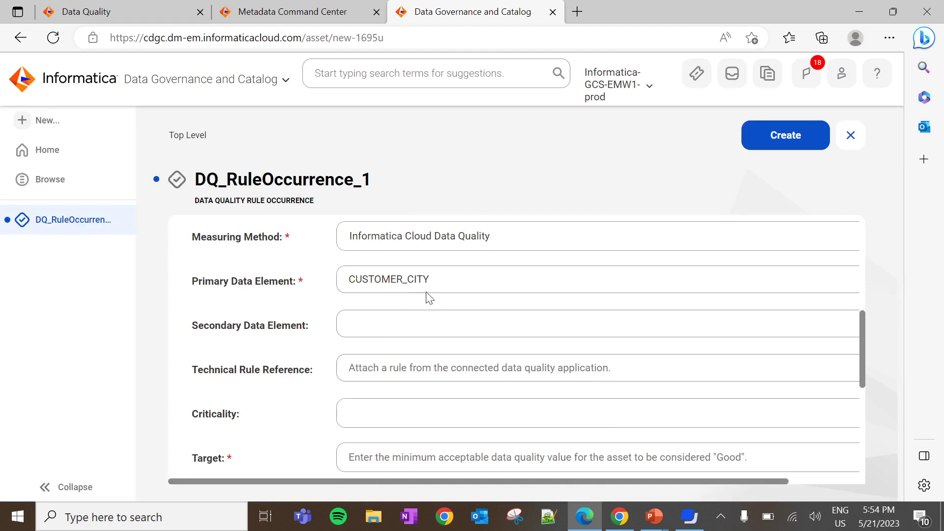
pyautogui.scroll(-1, 385, 297)
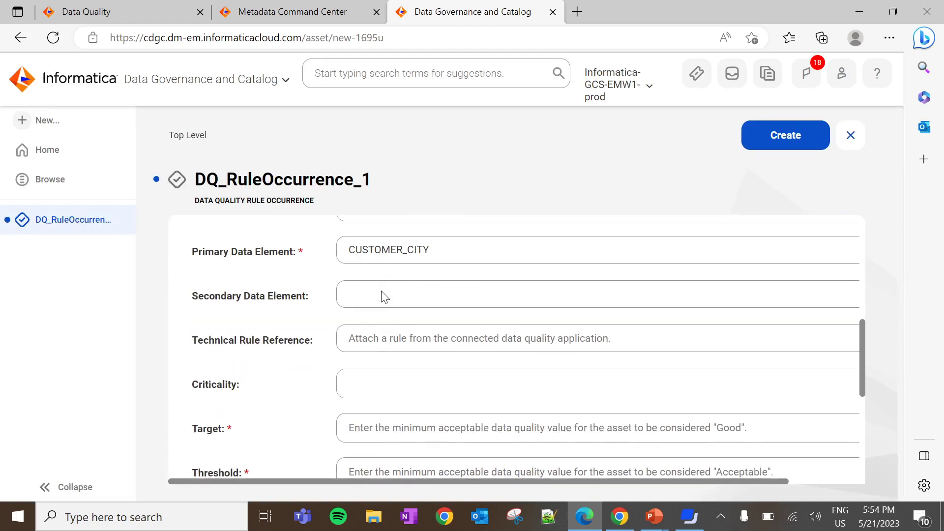
pyautogui.click(380, 344)
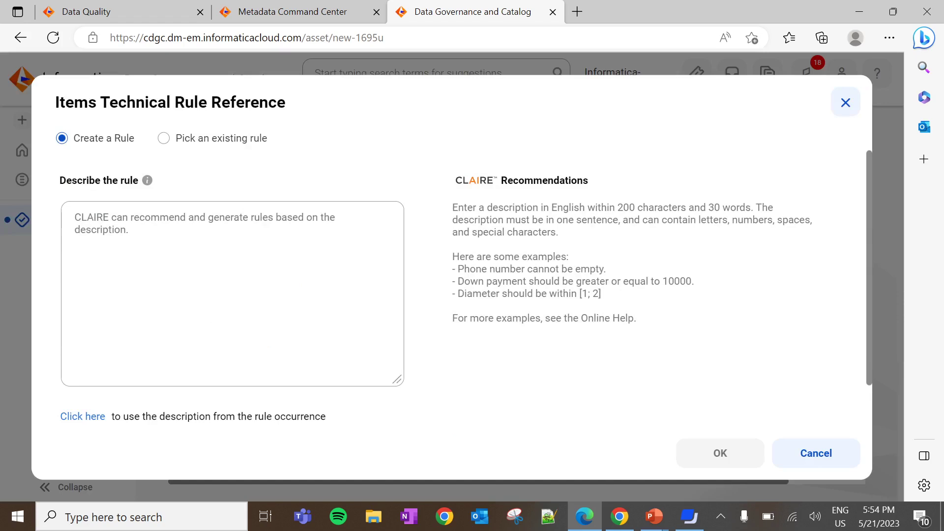
pyautogui.click(200, 142)
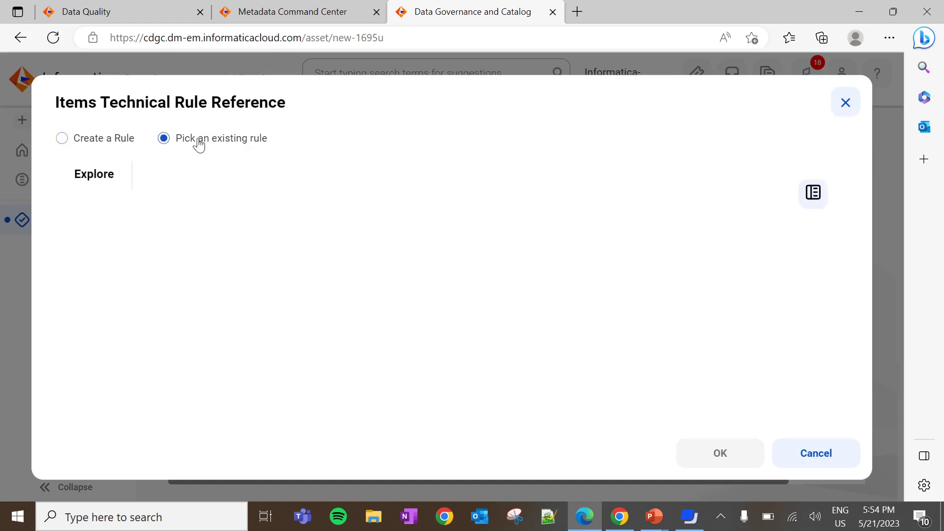
# - Switch to Data Quality, review the rule logic of the open RS_Null_check rule and copy the rule's name
pyautogui.click(141, 13)
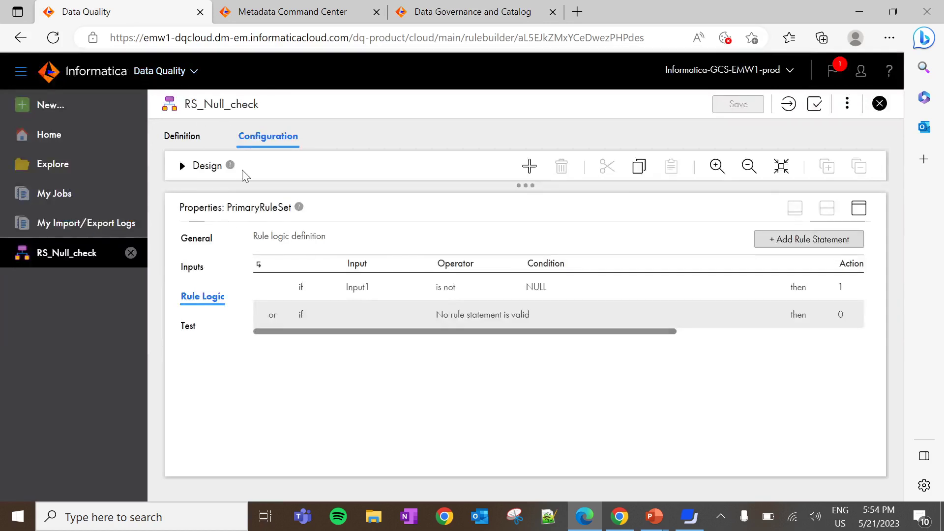
pyautogui.hscroll(3, 474, 297)
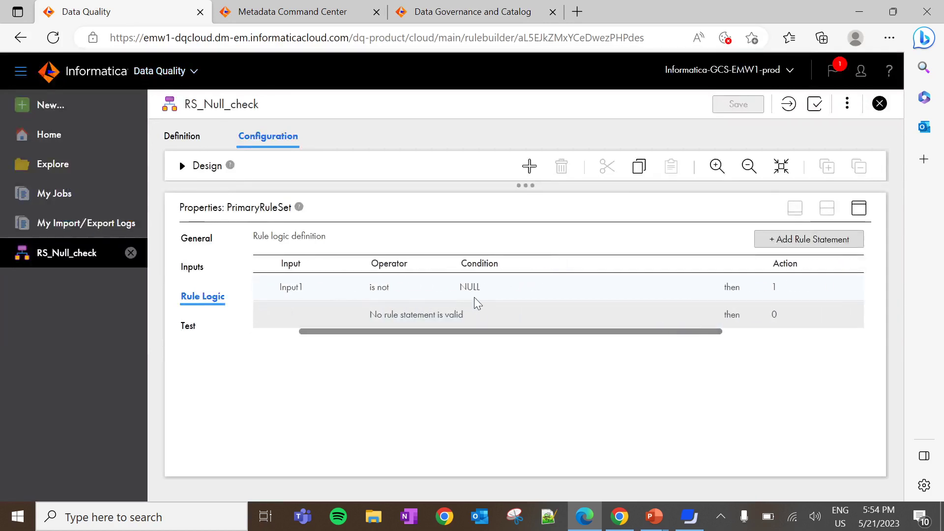
pyautogui.hscroll(-3, 474, 297)
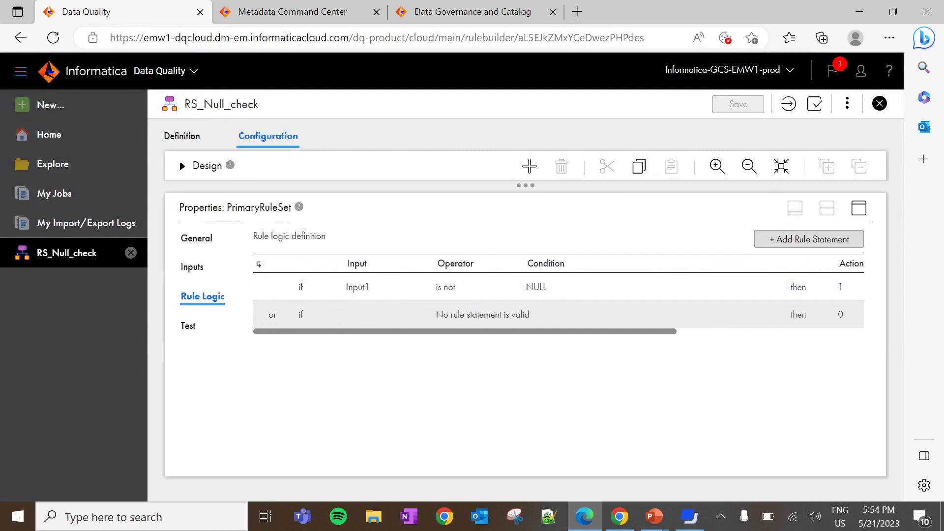
pyautogui.doubleClick(238, 104)
pyautogui.hotkey('ctrl', 'c')
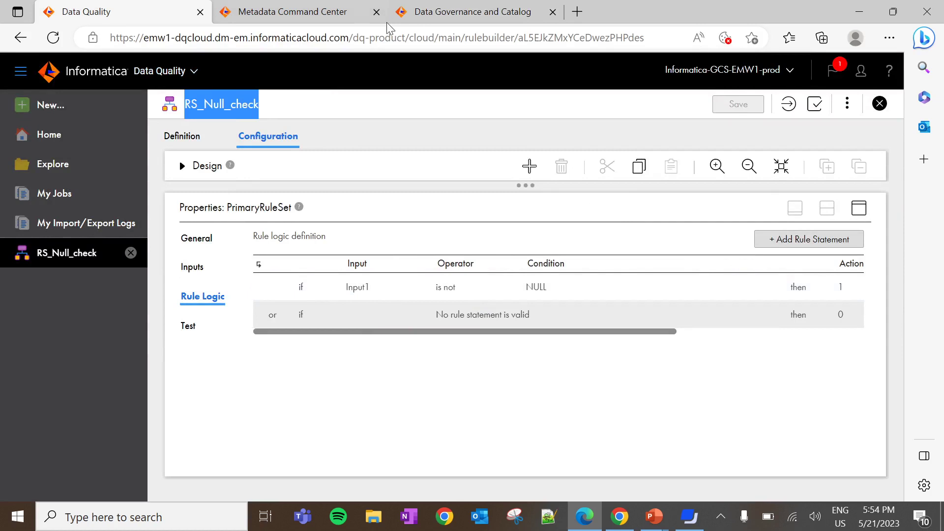
# - Return to Data Governance and Catalog, search the existing rules for RS_Null_check and attach it as the technical rule reference
pyautogui.click(421, 14)
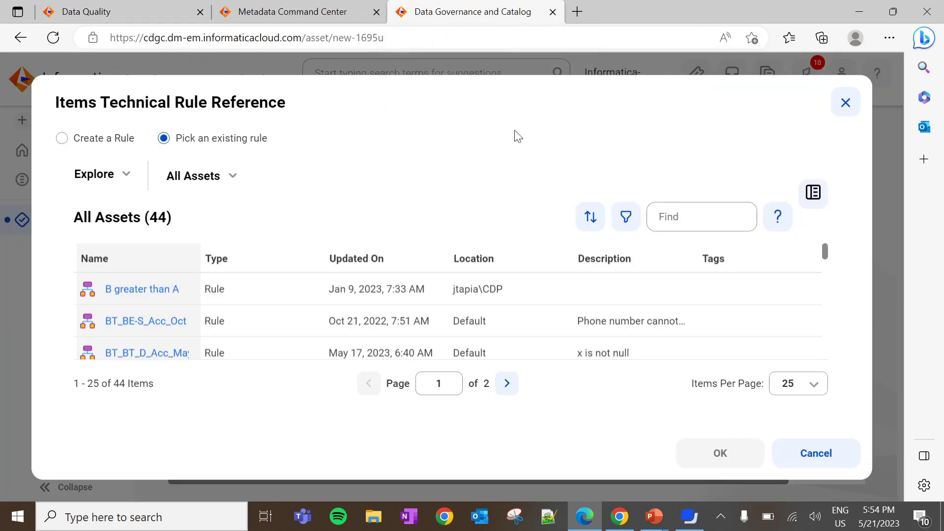
pyautogui.hotkey('ctrl', 'v')
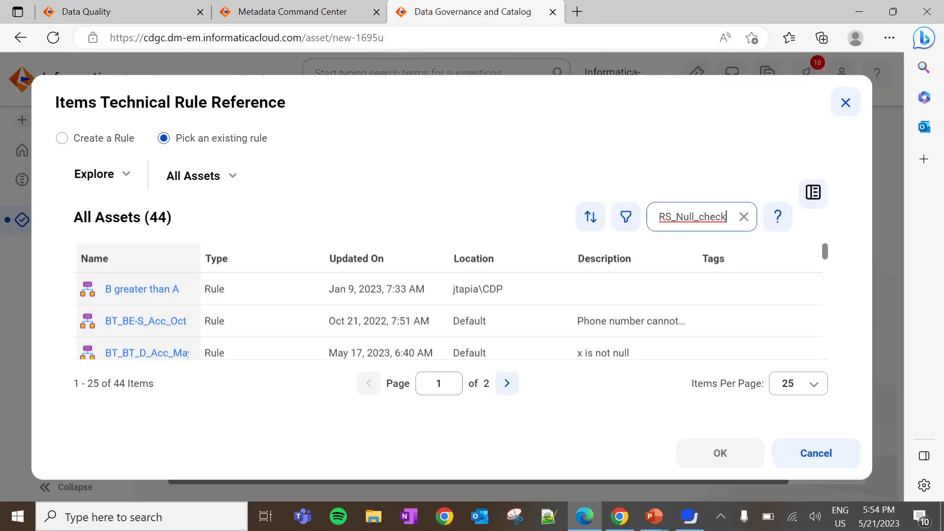
pyautogui.press('Return')
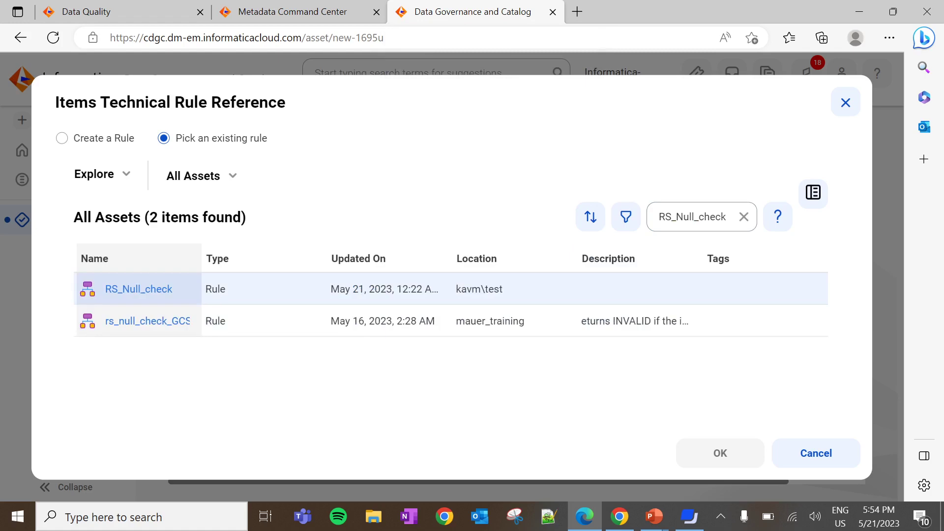
pyautogui.click(219, 295)
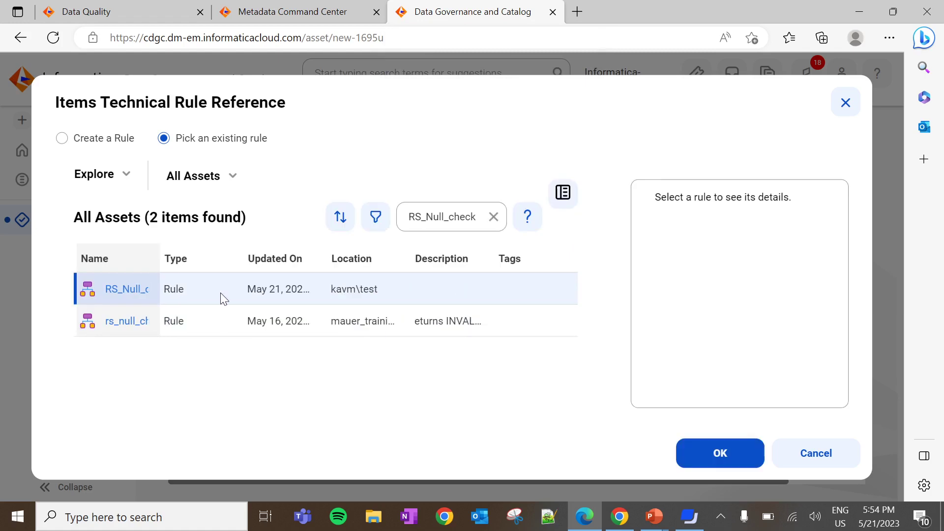
pyautogui.click(700, 453)
# - Set the rule occurrence's target to 90 and its threshold to 80
pyautogui.scroll(-1, 569, 364)
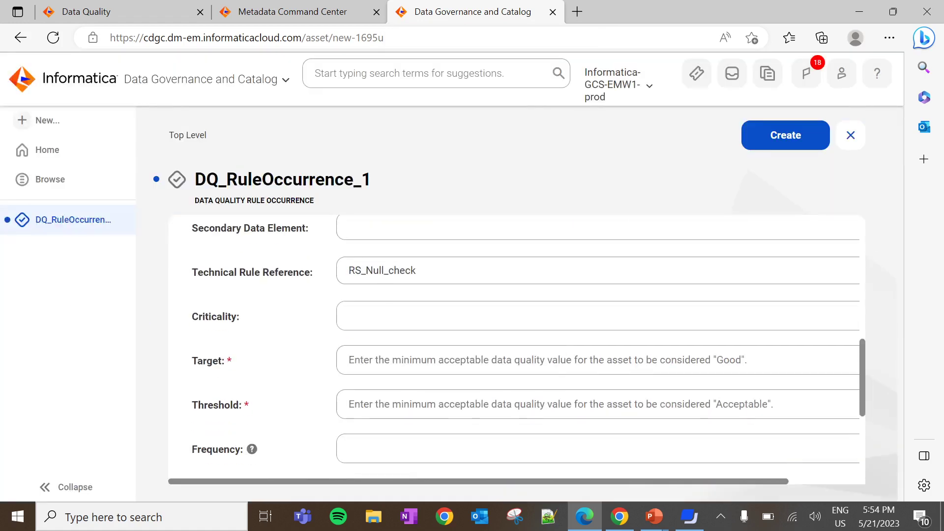
pyautogui.click(569, 360)
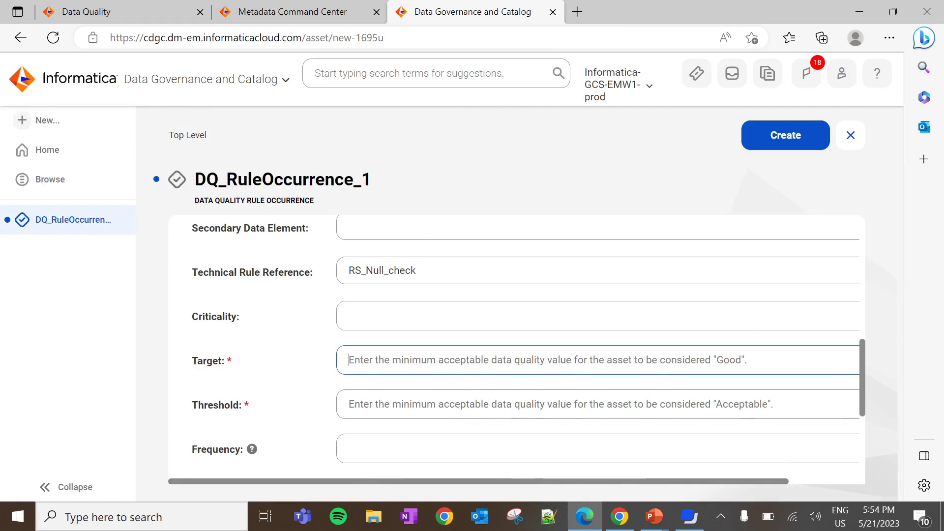
pyautogui.write('90')
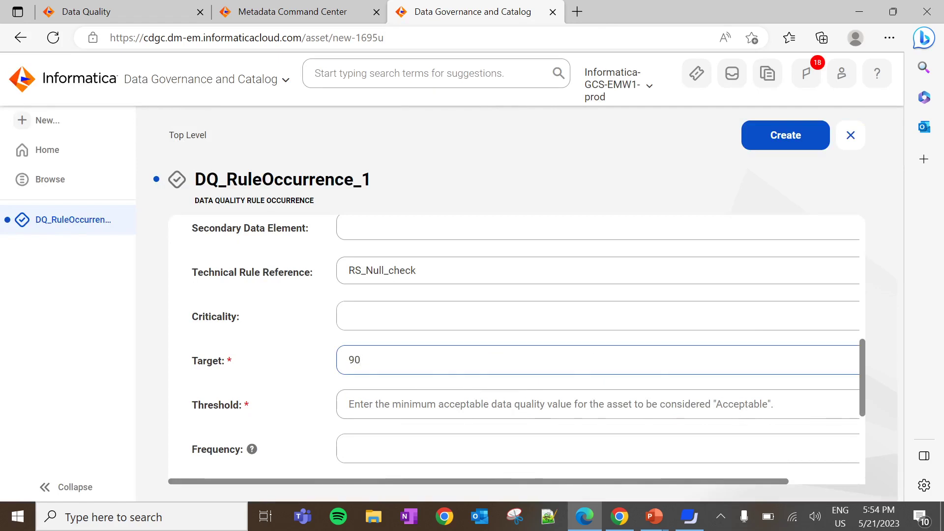
pyautogui.click(569, 405)
pyautogui.write('80')
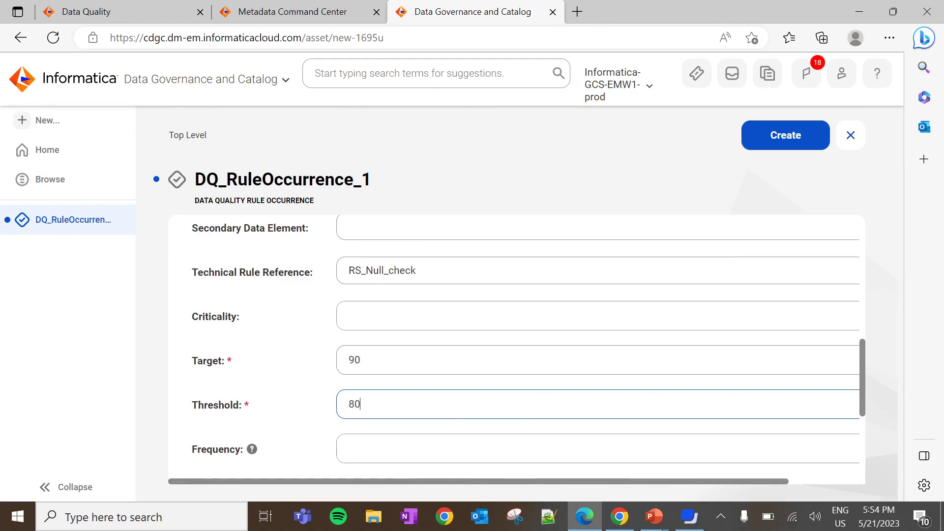
# - Review the available Frequency options for the rule occurrence
pyautogui.scroll(-2, 418, 409)
pyautogui.press('Tab')
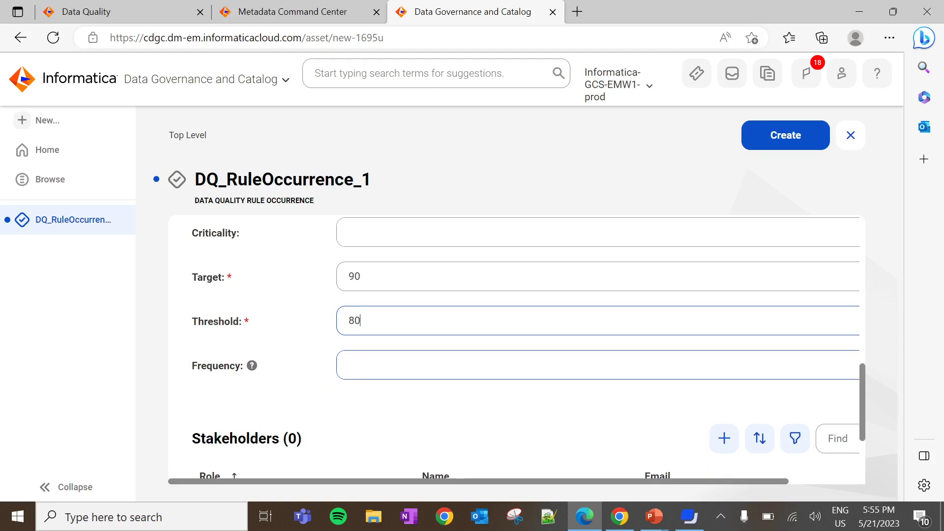
pyautogui.press('Down')
pyautogui.scroll(-1, 522, 344)
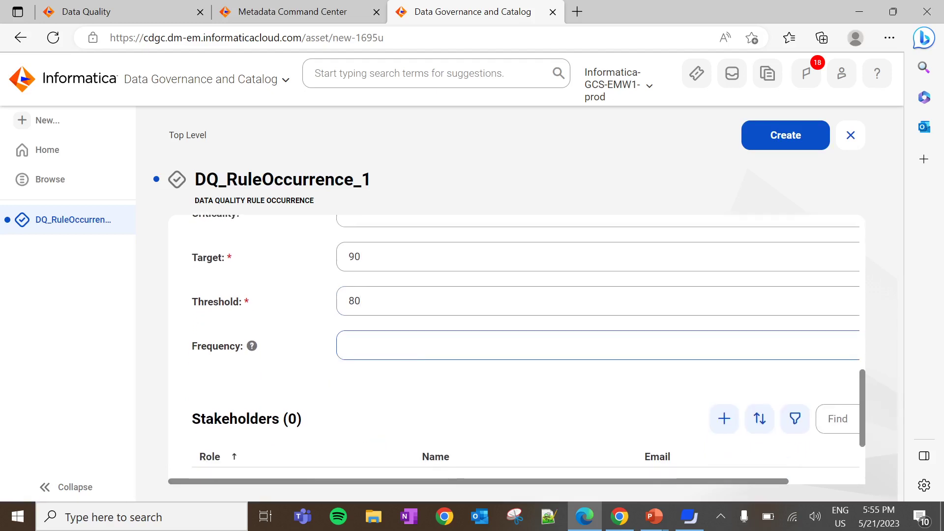
pyautogui.press('Down')
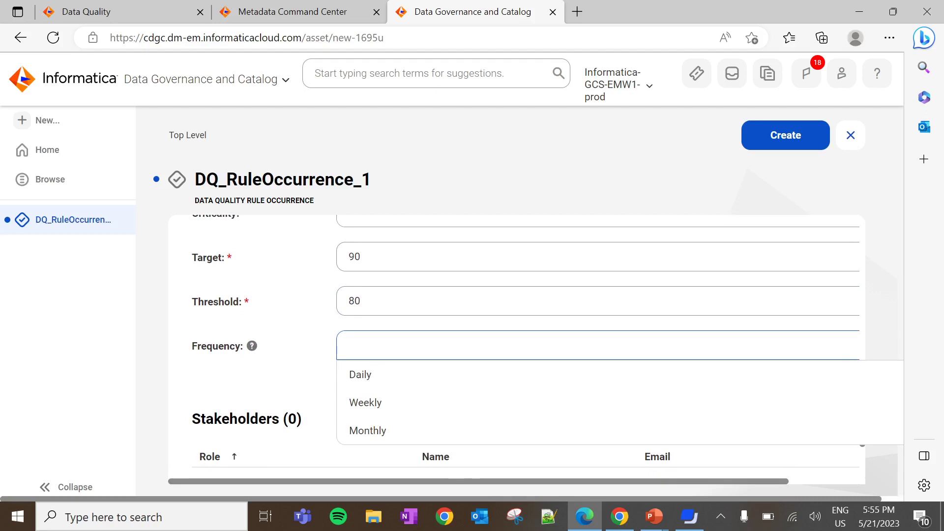
pyautogui.press('Down')
# - Add a user with the Governance Administrator role as a stakeholder and create the rule occurrence
pyautogui.scroll(-2, 303, 373)
pyautogui.scroll(-2, 443, 366)
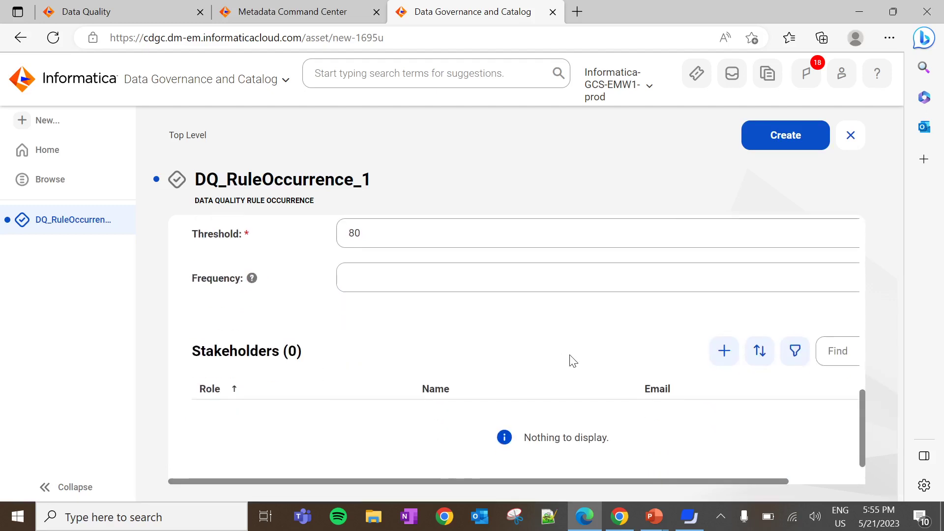
pyautogui.hscroll(1, 566, 361)
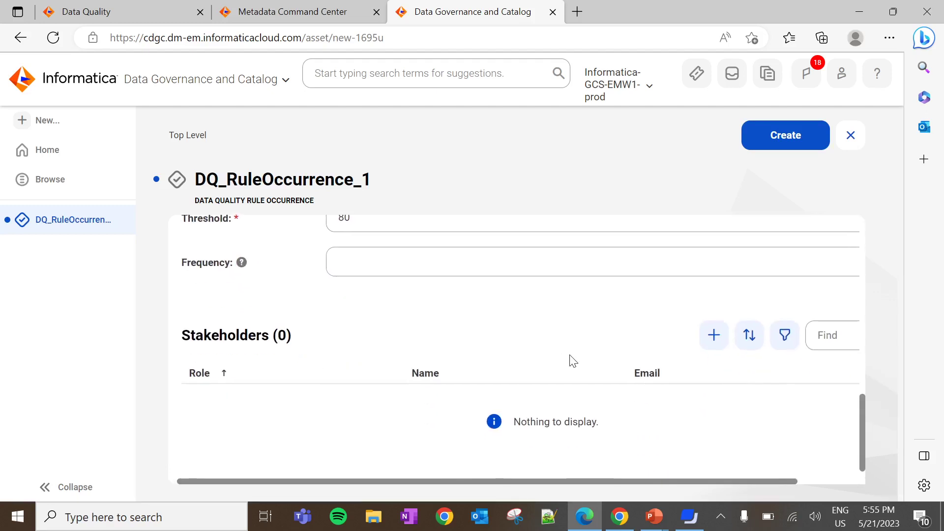
pyautogui.click(713, 334)
pyautogui.click(707, 380)
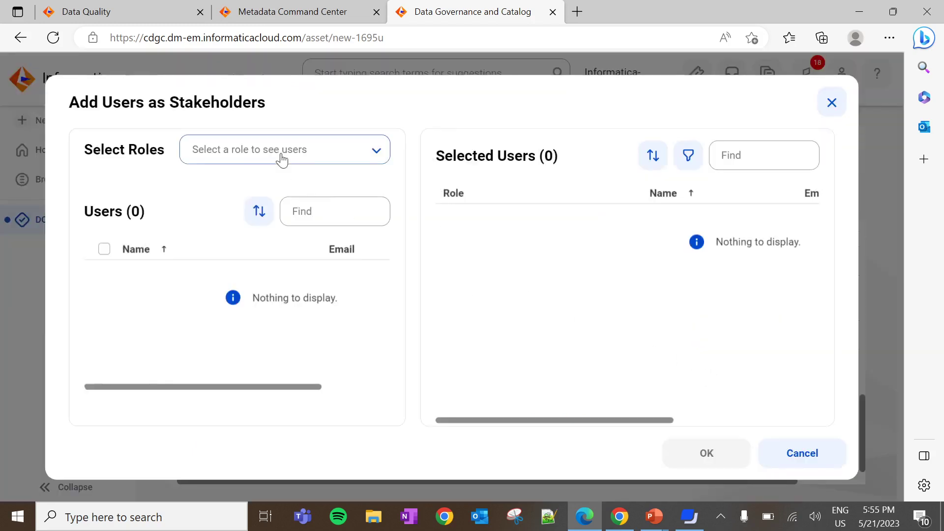
pyautogui.click(283, 156)
pyautogui.click(256, 433)
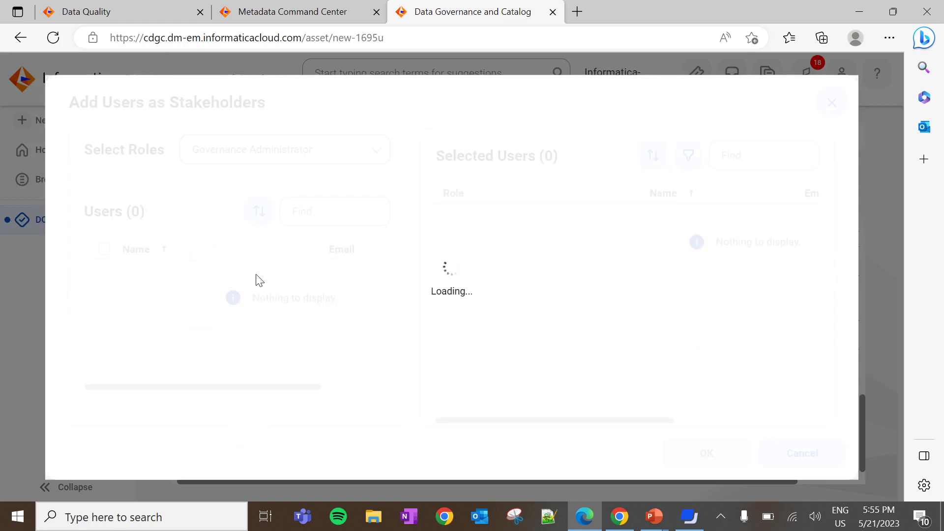
pyautogui.write('karan')
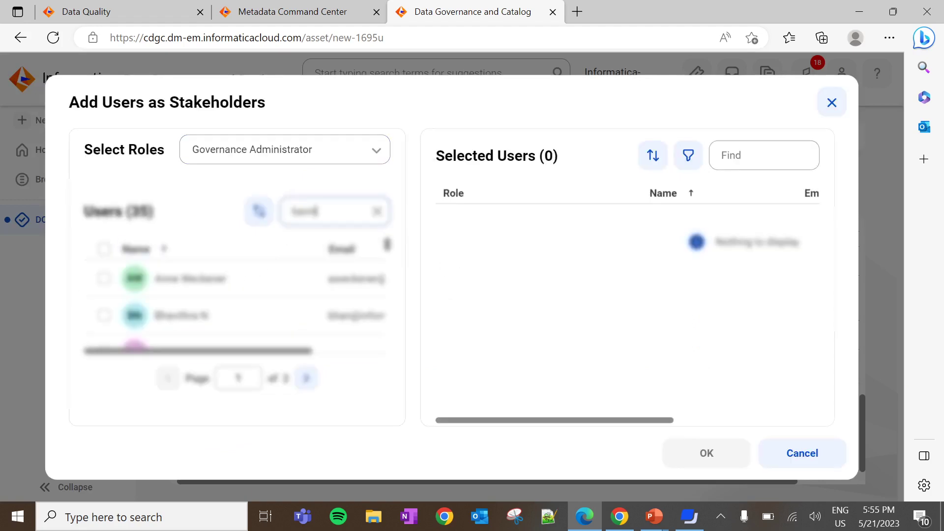
pyautogui.click(104, 279)
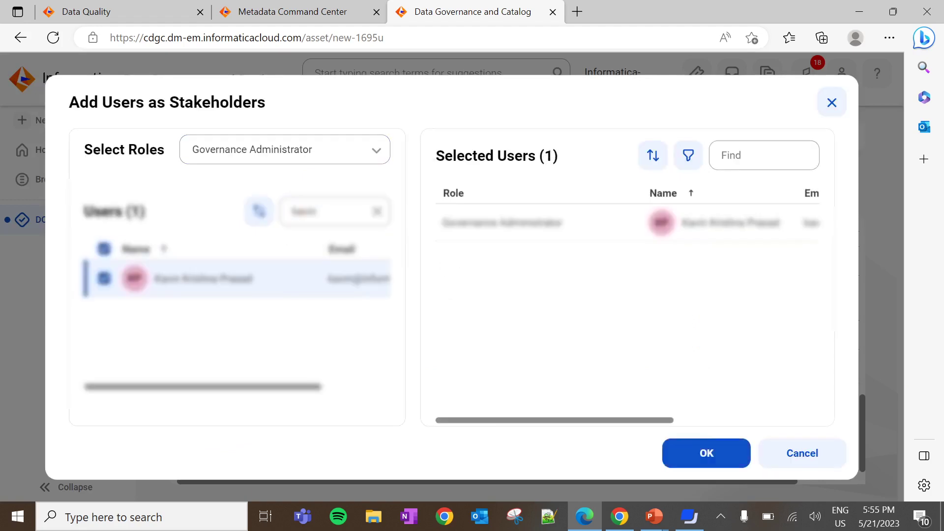
pyautogui.click(725, 458)
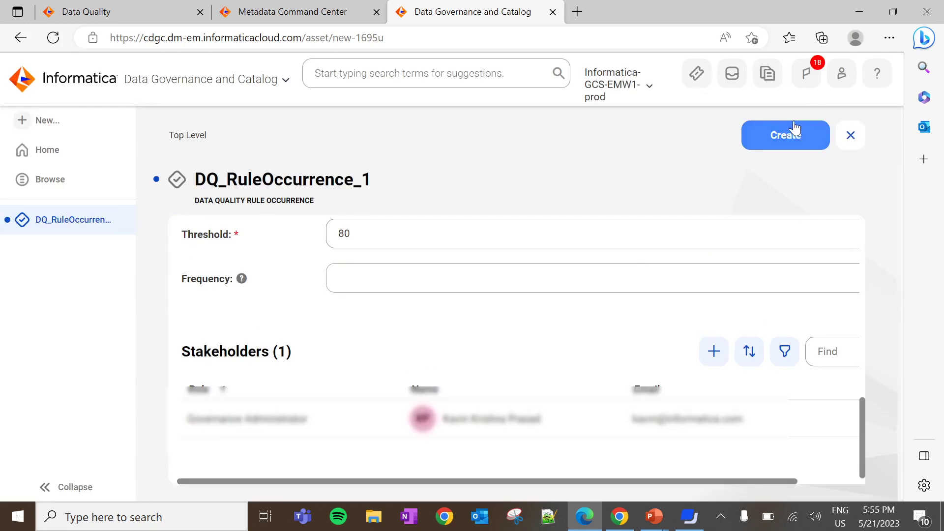
pyautogui.click(795, 128)
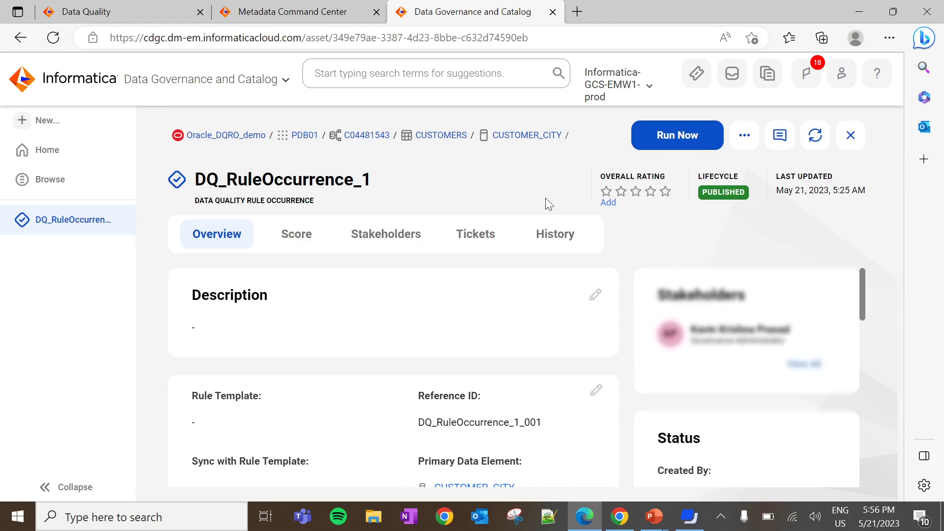
# - Start a new Data Quality Rule Occurrence asset and name it DQ_RuleOccurrence_2
pyautogui.click(80, 127)
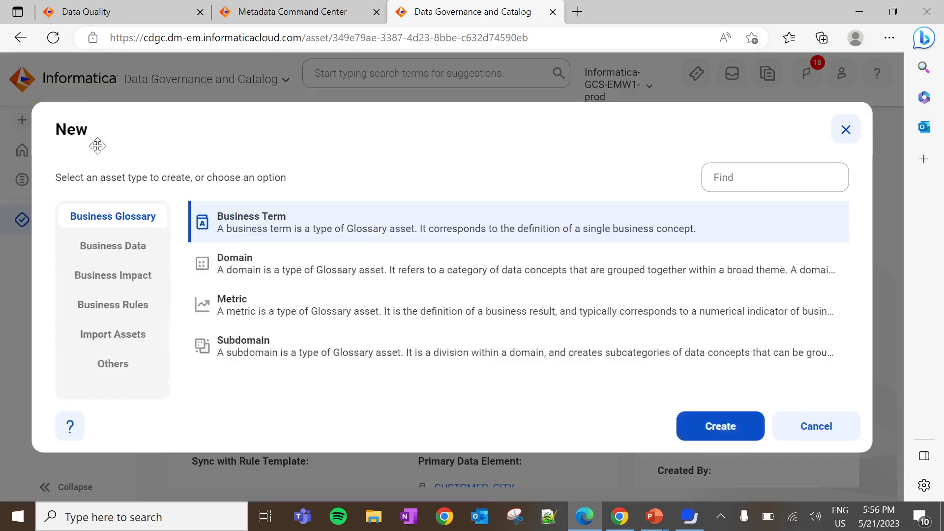
pyautogui.click(136, 306)
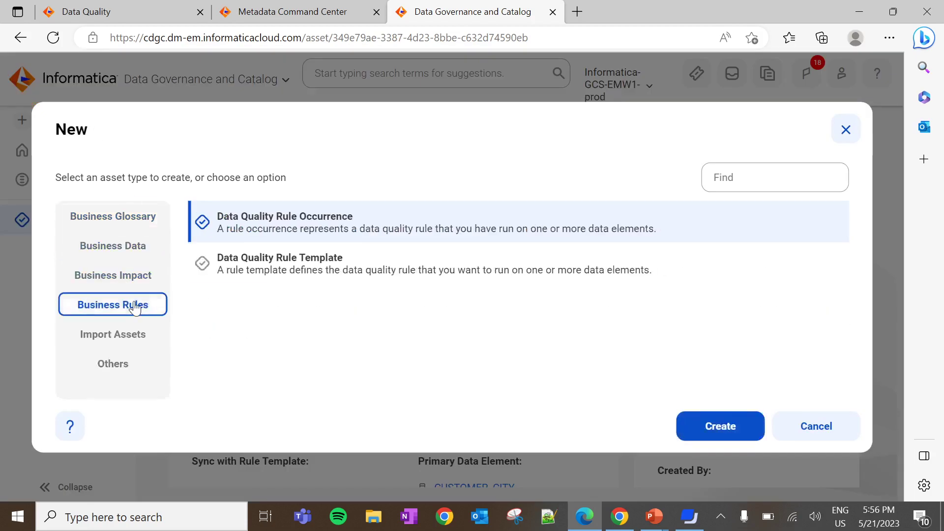
pyautogui.click(698, 420)
pyautogui.click(393, 328)
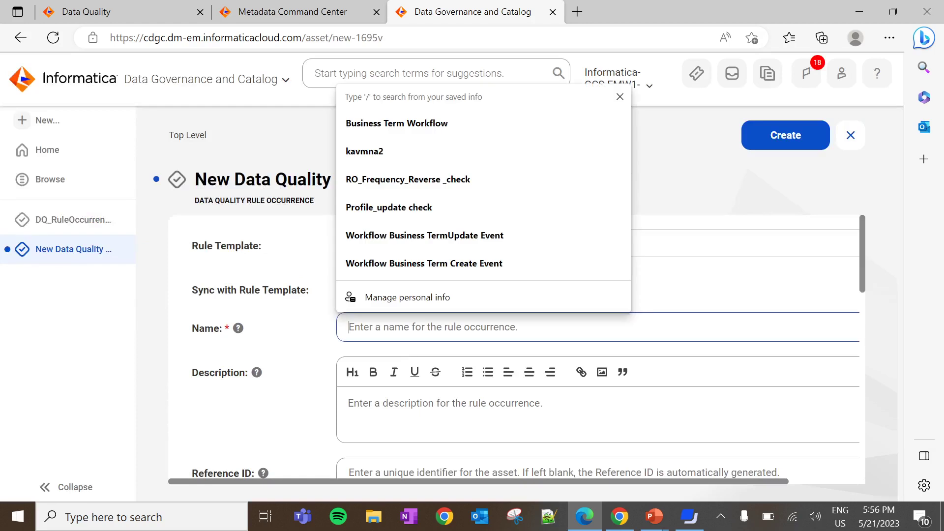
pyautogui.write('DQ')
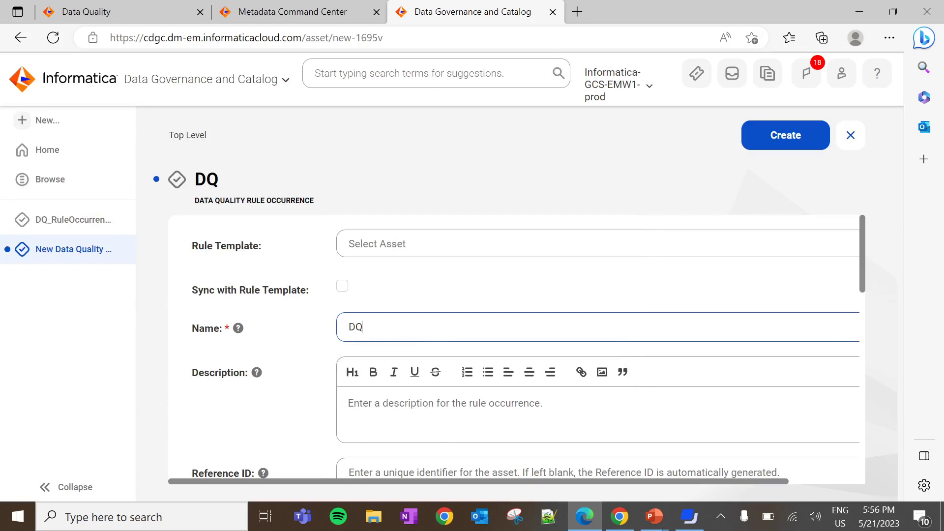
pyautogui.write('_RuleOccurr')
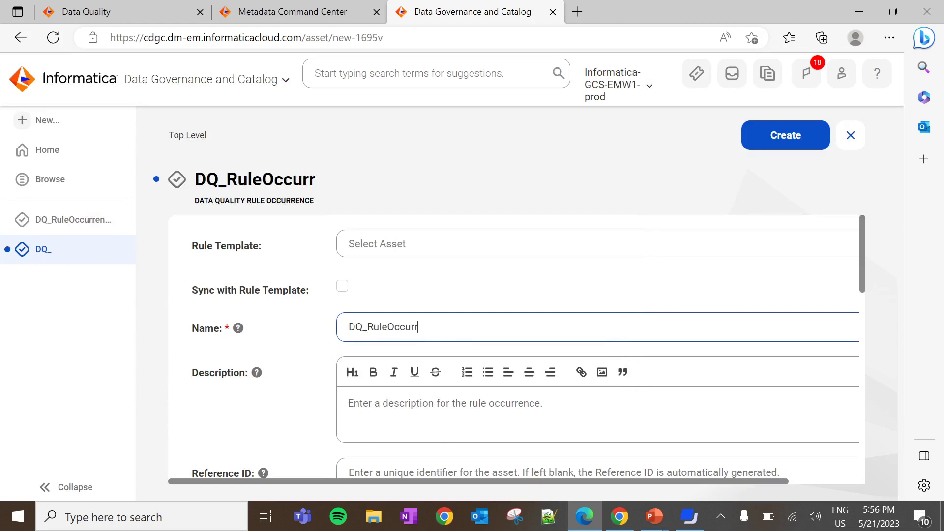
pyautogui.write('ence_2')
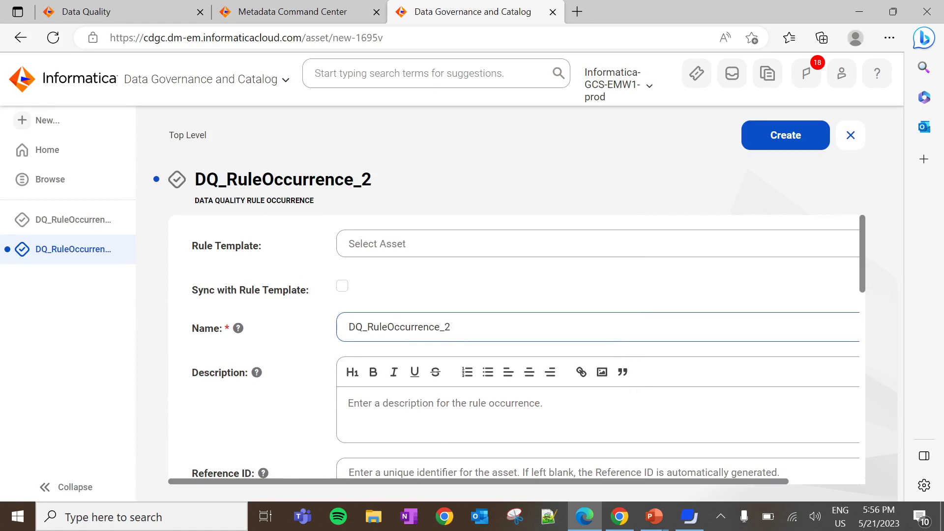
# - Set the rule occurrence's reference ID to DQ_RuleOccurrence_2_2 and its measuring method to Informatica Cloud Data Quality
pyautogui.hotkey('ctrl', 'a')
pyautogui.hotkey('ctrl', 'c')
pyautogui.scroll(-2, 529, 354)
pyautogui.click(443, 390)
pyautogui.hotkey('ctrl', 'v')
pyautogui.write('_2')
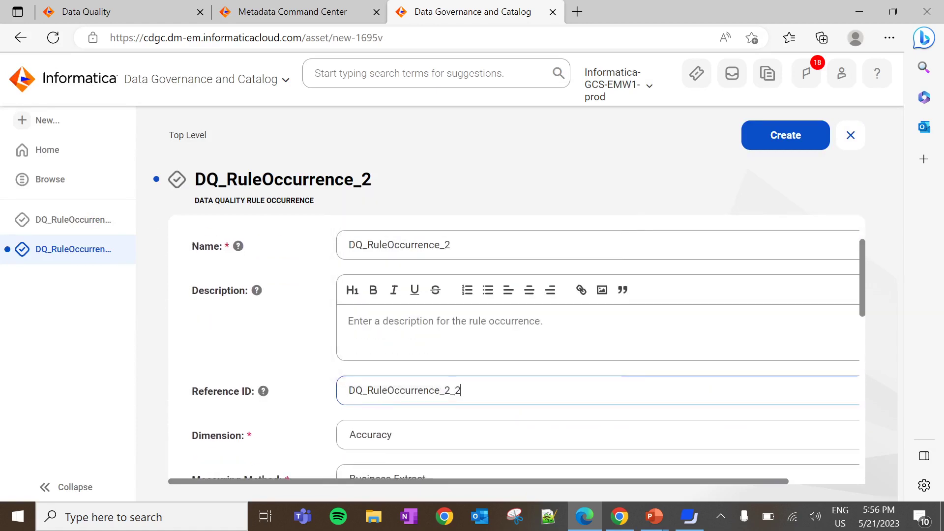
pyautogui.scroll(-2, 516, 345)
pyautogui.click(388, 400)
pyautogui.click(411, 375)
# - Assign the CUSTOMER_ID column of the CUSTOMERS table in the Oracle_DQRO_demo catalog source as the primary data element
pyautogui.scroll(-1, 409, 379)
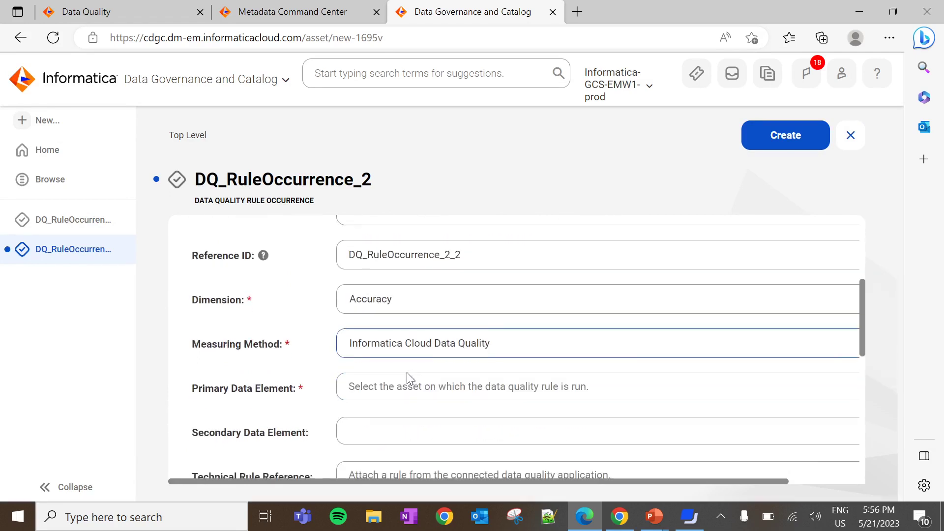
pyautogui.click(384, 393)
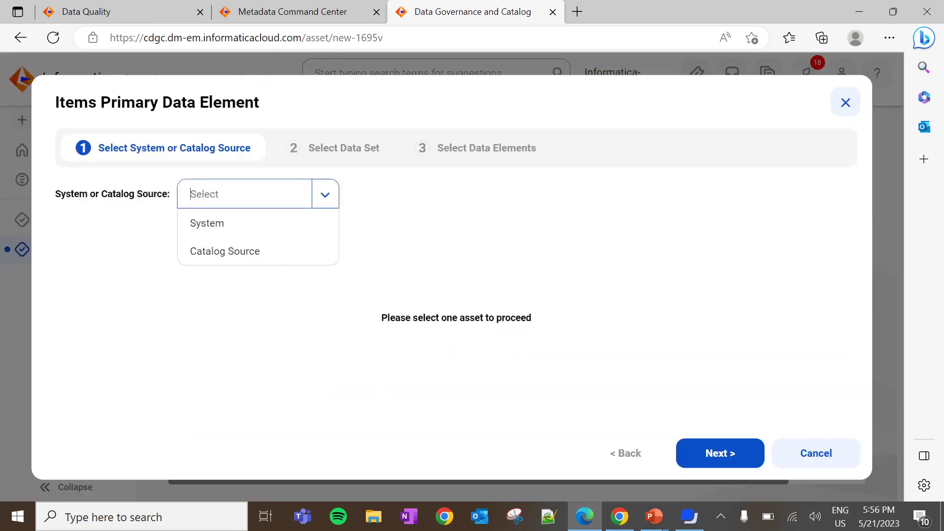
pyautogui.click(260, 250)
pyautogui.click(758, 243)
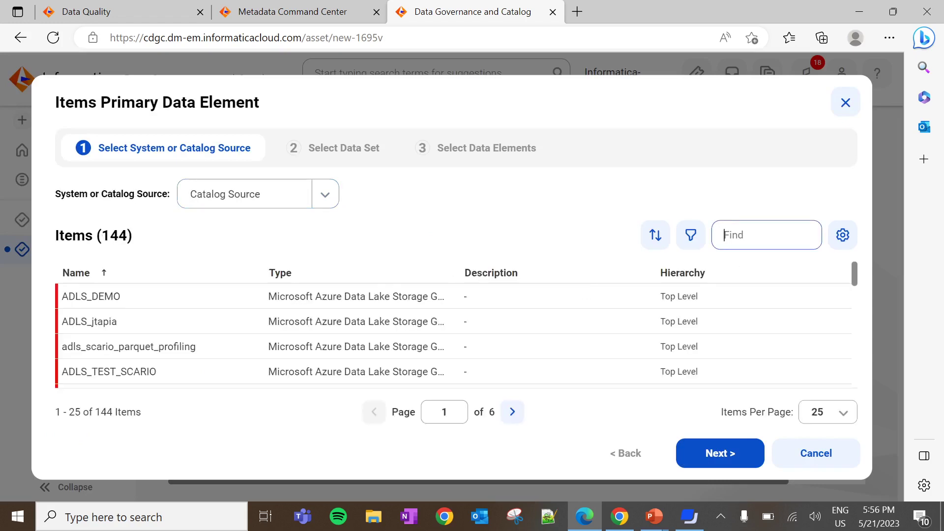
pyautogui.press('super+v')
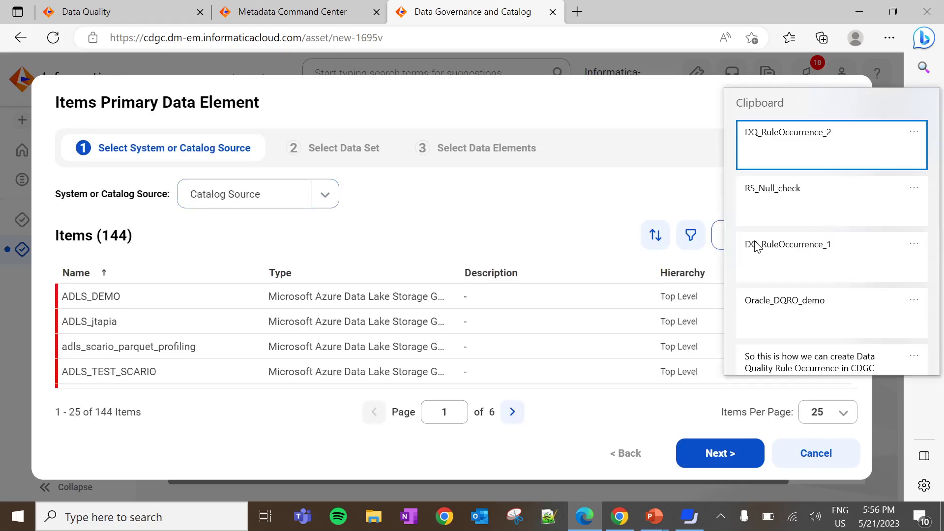
pyautogui.click(771, 300)
pyautogui.press('Return')
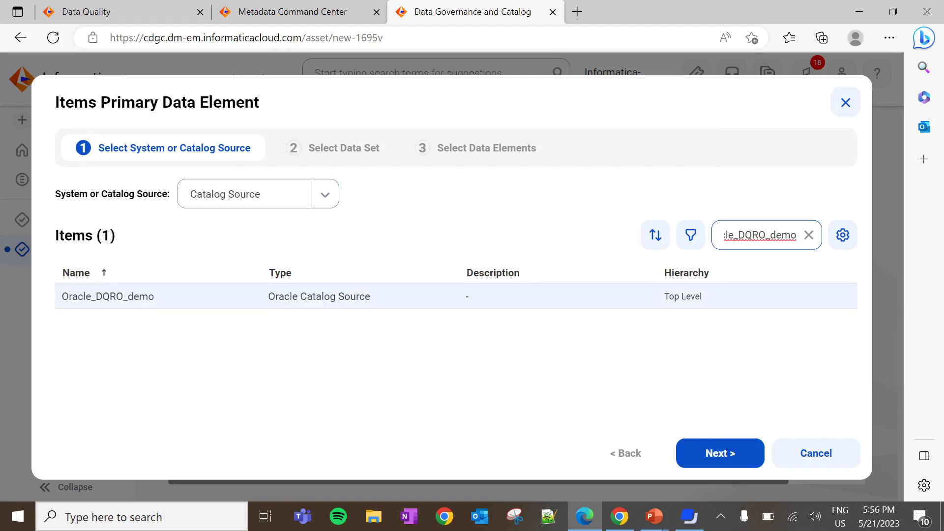
pyautogui.click(714, 453)
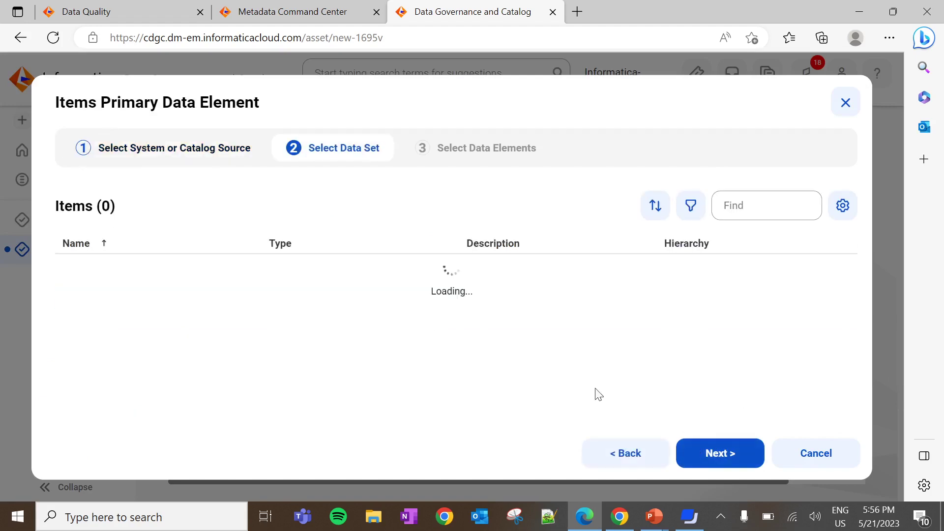
pyautogui.click(345, 276)
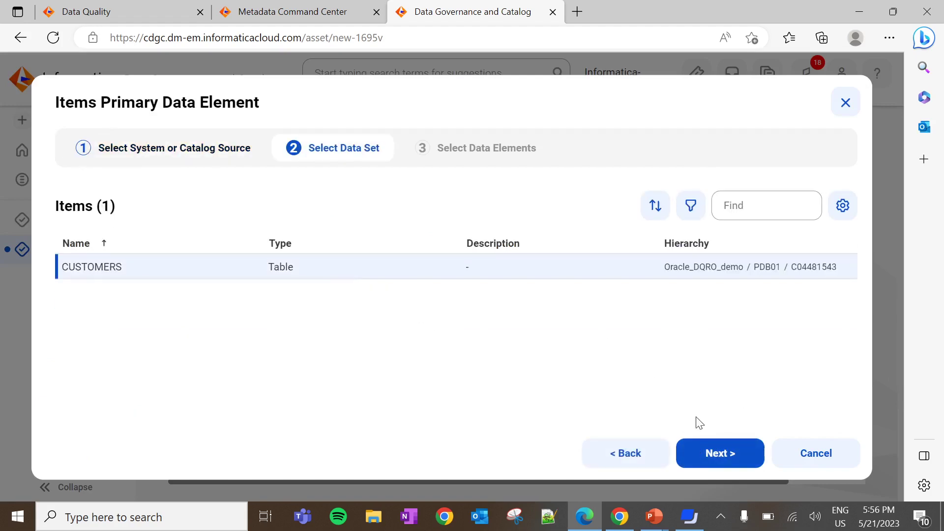
pyautogui.click(702, 450)
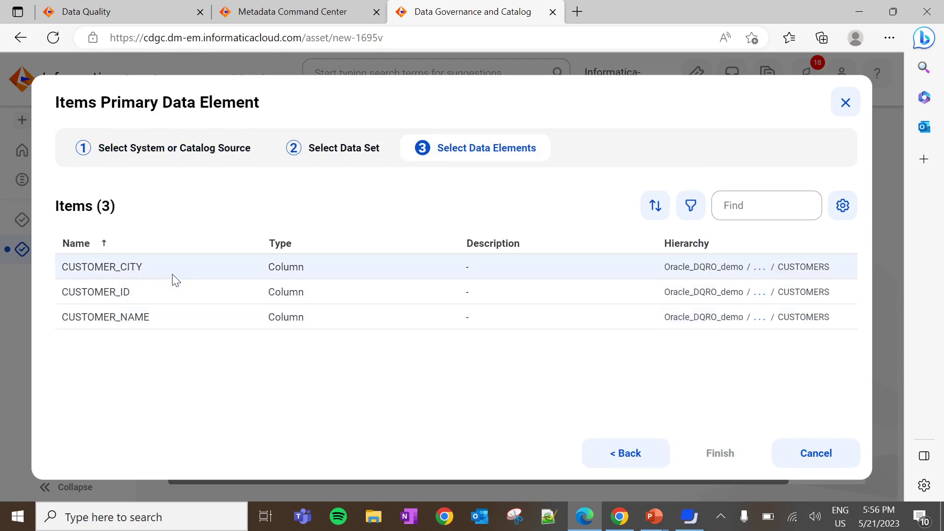
pyautogui.click(165, 296)
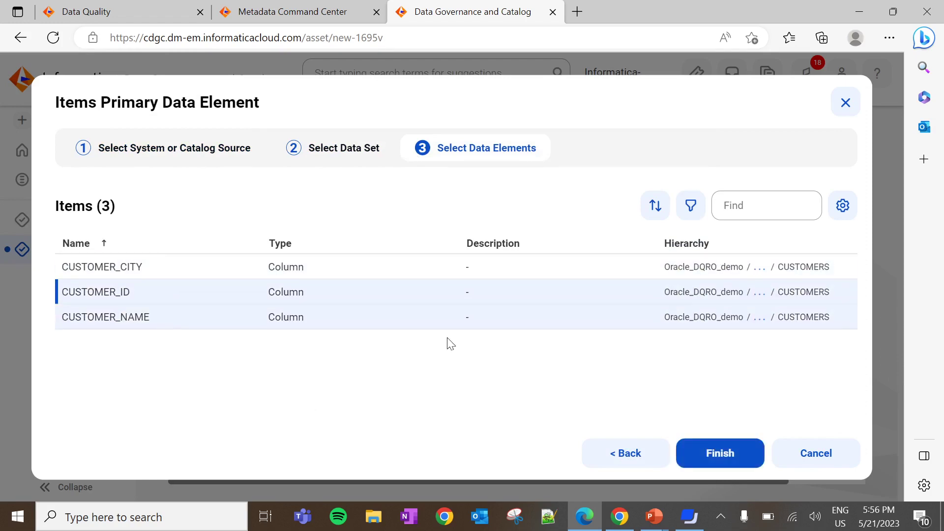
pyautogui.click(699, 456)
# - Search the existing rules for RS_Null_check and attach the one located in kavm\test as the technical rule reference
pyautogui.scroll(-2, 452, 379)
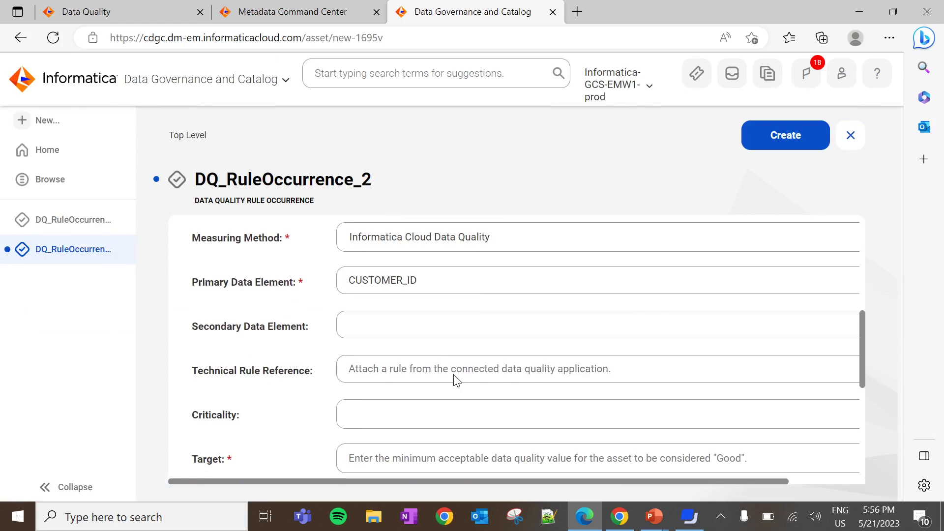
pyautogui.click(434, 368)
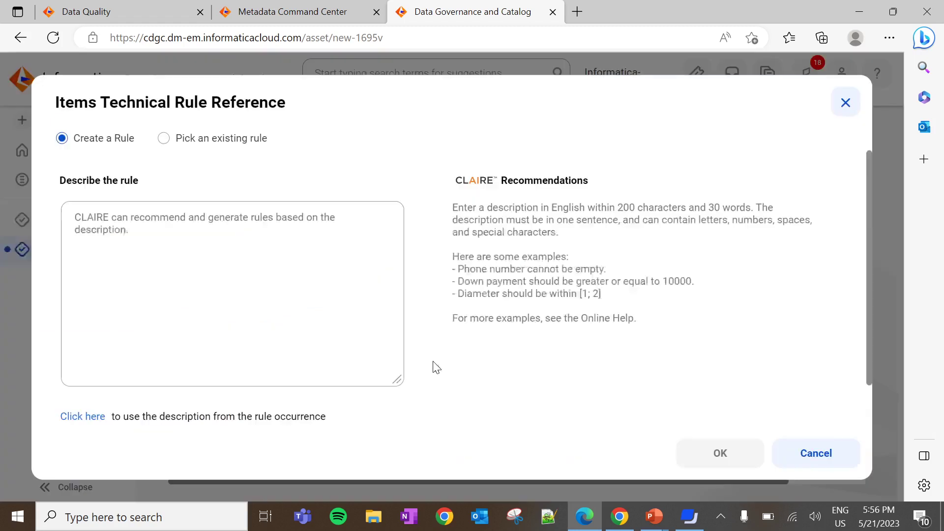
pyautogui.click(229, 143)
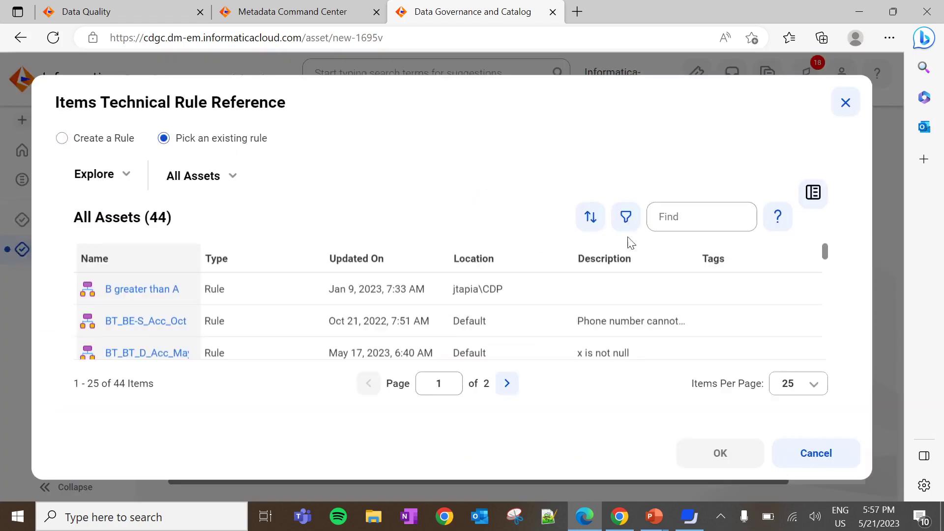
pyautogui.press('super+v')
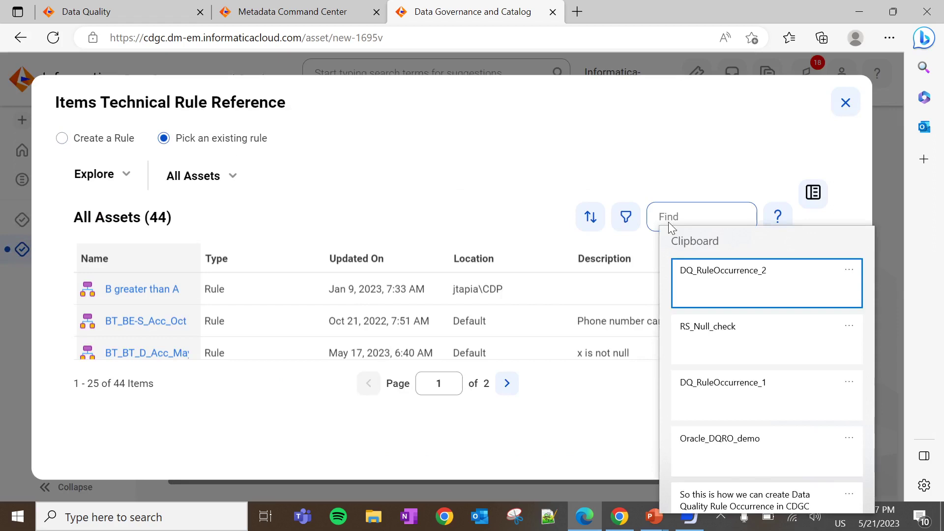
pyautogui.click(728, 347)
pyautogui.press('Return')
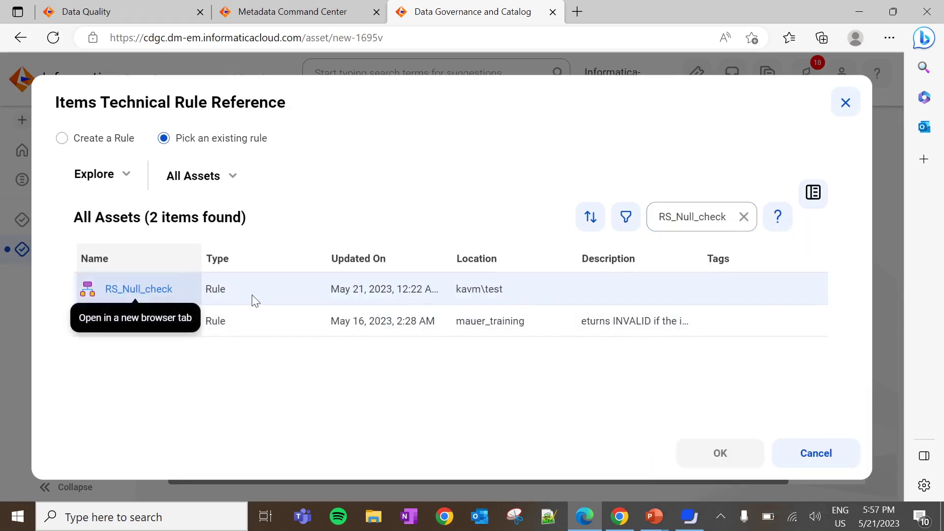
pyautogui.click(151, 301)
pyautogui.click(695, 454)
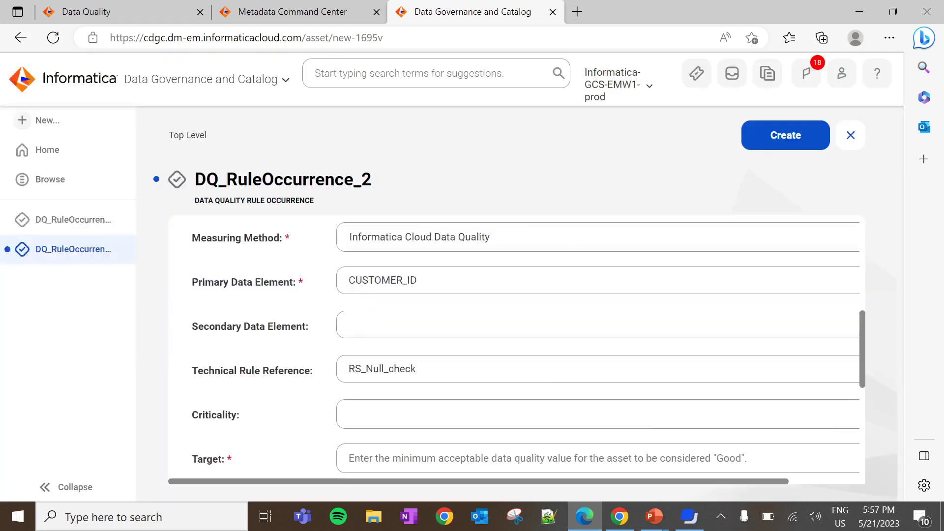
# - Set the target of DQ_RuleOccurrence_2 to 90 and its threshold to 80
pyautogui.scroll(-2, 492, 361)
pyautogui.click(494, 364)
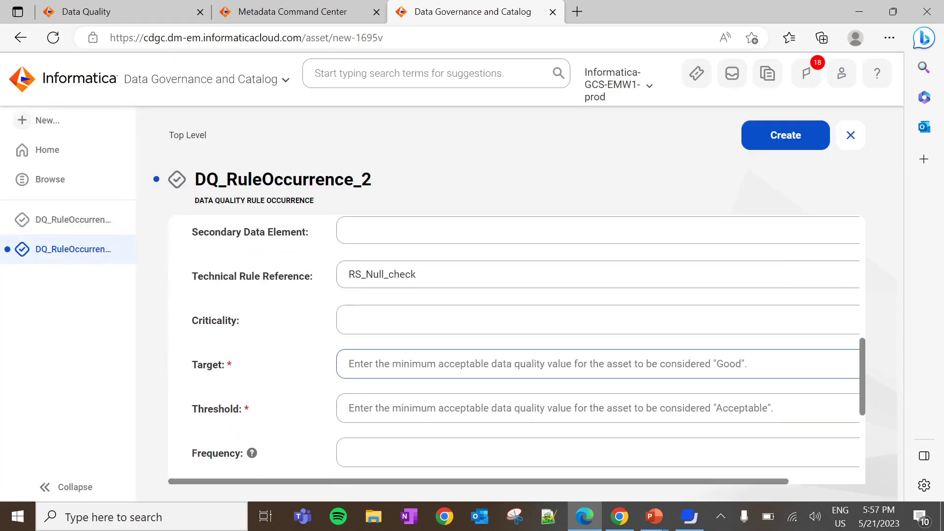
pyautogui.write('90')
pyautogui.press('Tab')
pyautogui.write('80')
# - Find a user with the Governance Administrator role by name and add them as a stakeholder of DQ_RuleOccurrence_2
pyautogui.scroll(-2, 400, 405)
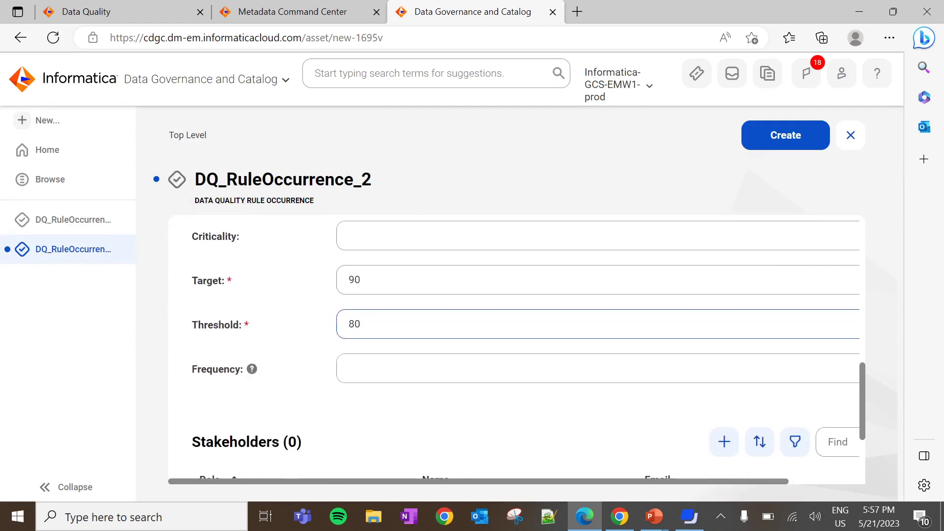
pyautogui.scroll(-2, 443, 369)
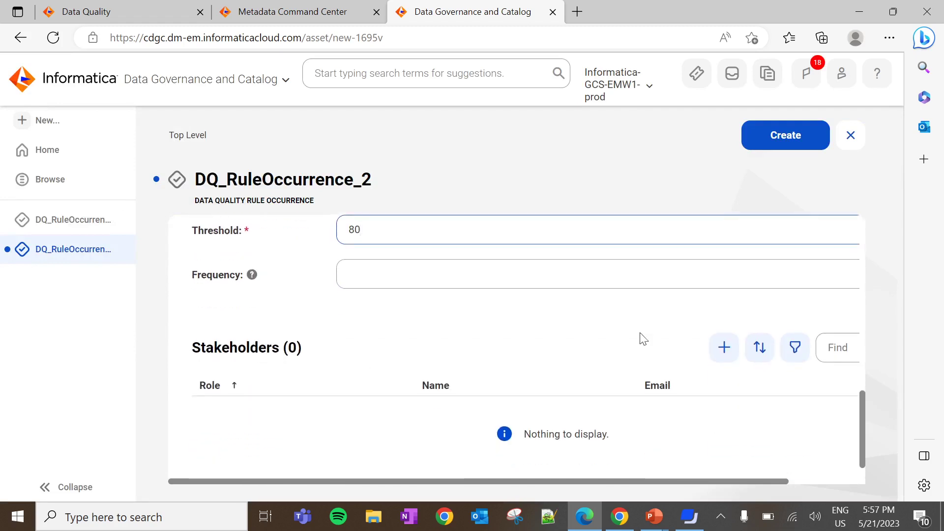
pyautogui.click(724, 347)
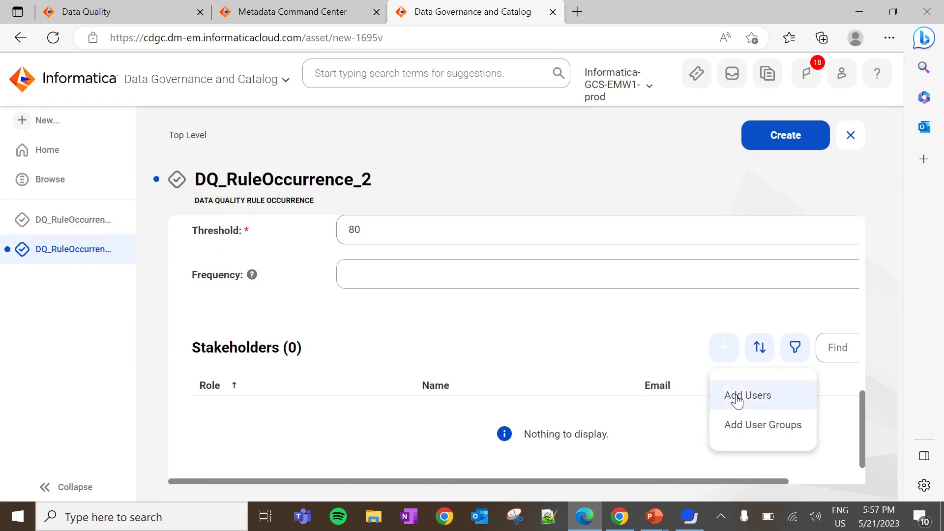
pyautogui.click(736, 399)
pyautogui.click(297, 149)
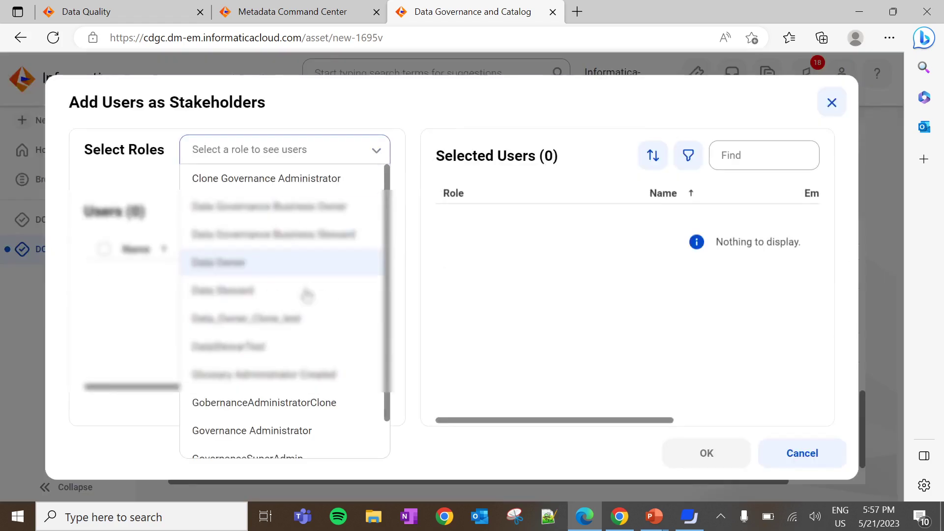
pyautogui.click(274, 433)
pyautogui.write('harsh')
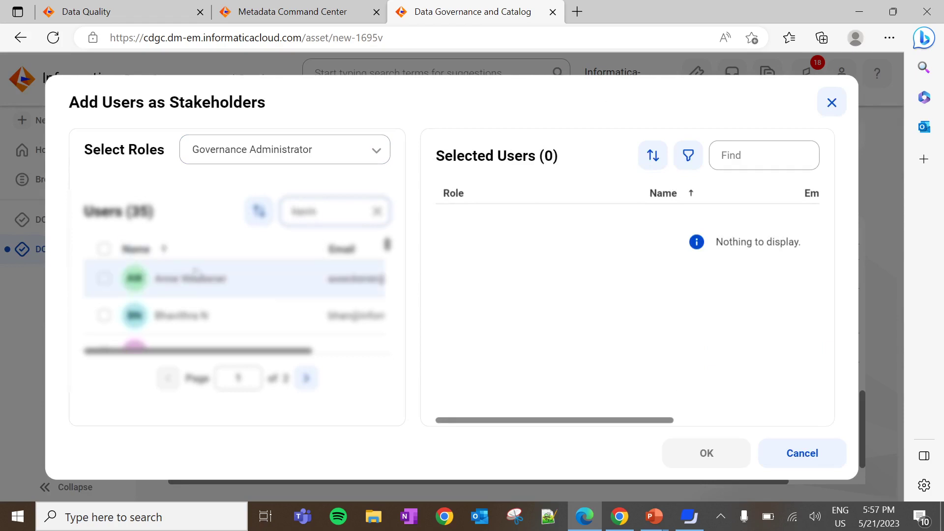
pyautogui.click(103, 279)
pyautogui.click(691, 449)
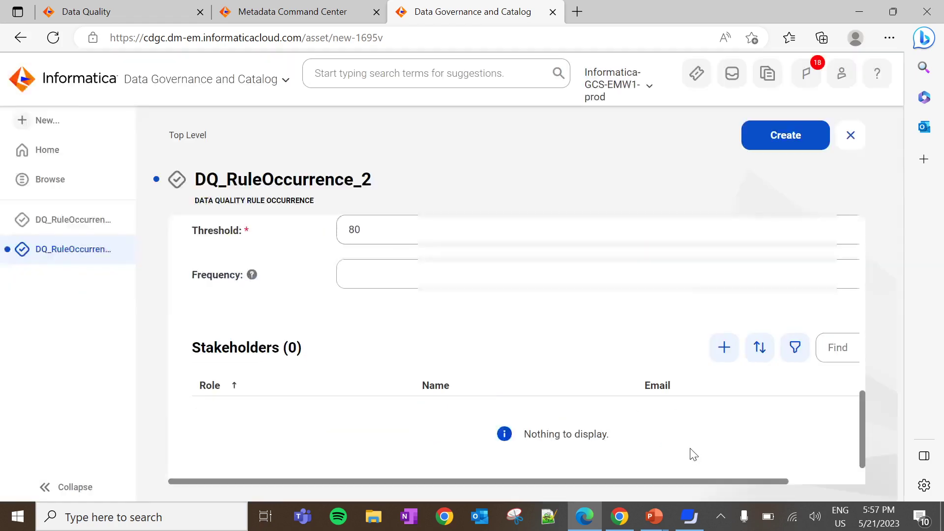
# - Create the DQ_RuleOccurrence_2 rule occurrence from the completed form
pyautogui.scroll(5, 688, 319)
pyautogui.scroll(5, 682, 291)
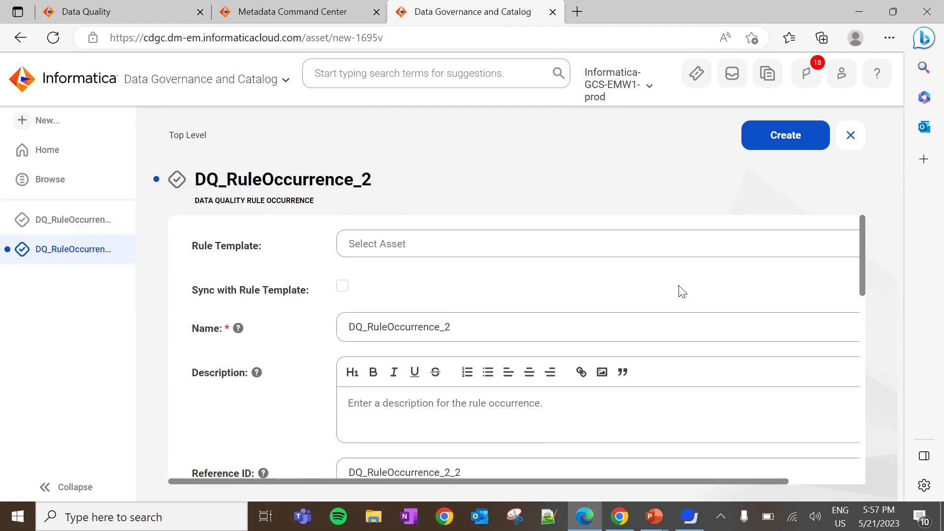
pyautogui.click(779, 136)
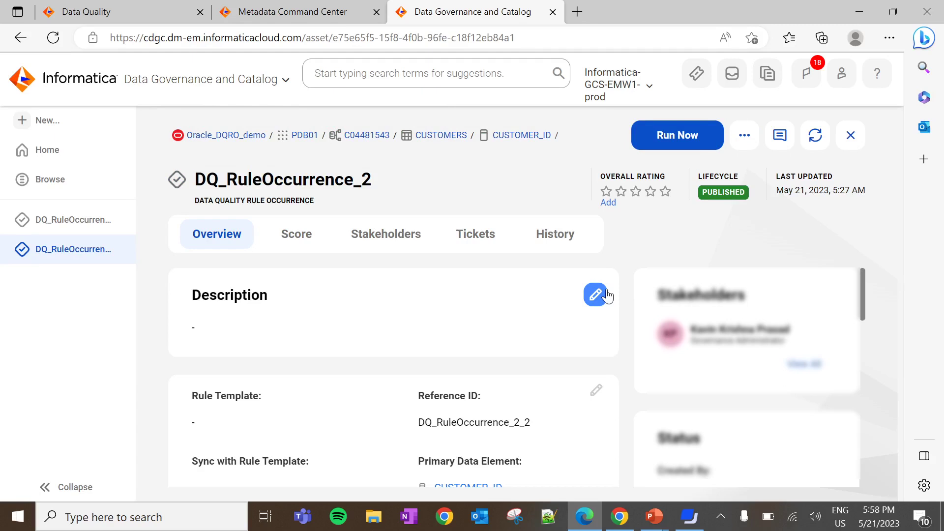
# - Switch to Metadata Command Center and run the Oracle_DQRO_demo catalog source job for Data Quality only, without Metadata Extraction
pyautogui.click(317, 21)
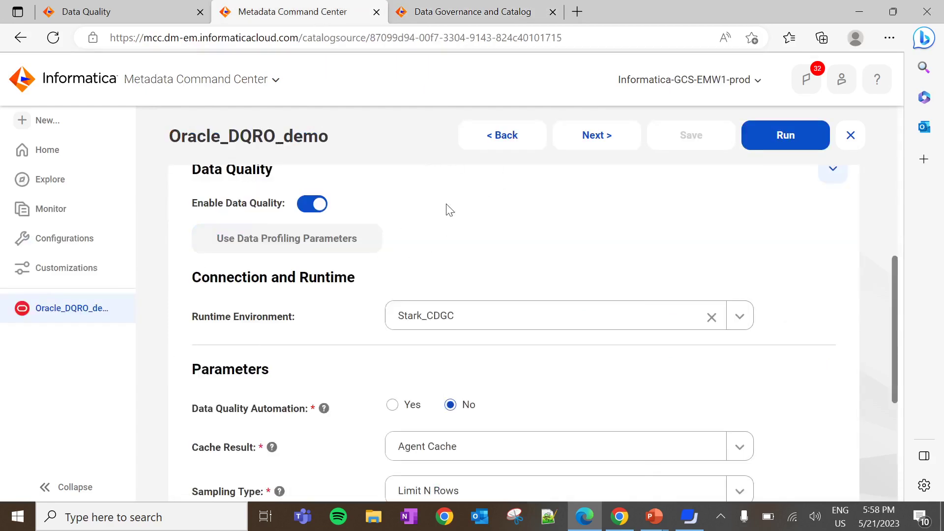
pyautogui.click(766, 143)
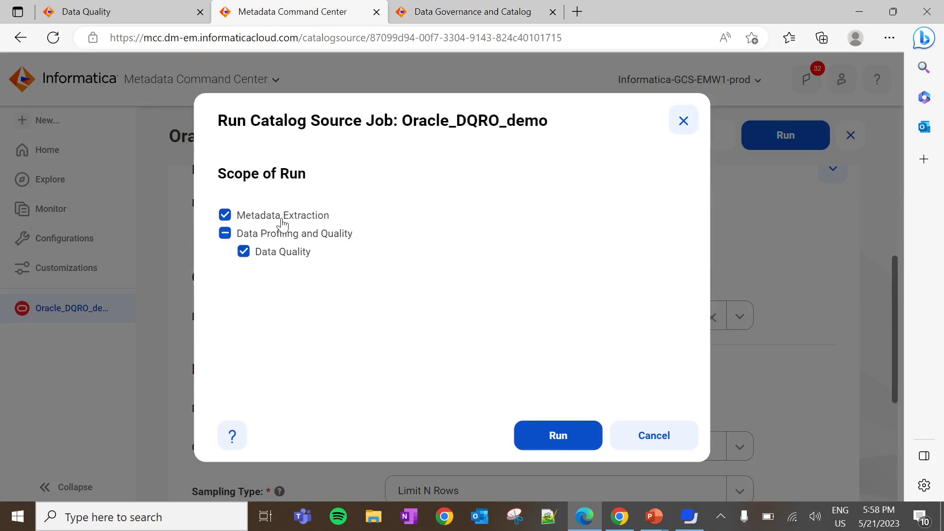
pyautogui.click(281, 220)
pyautogui.click(549, 439)
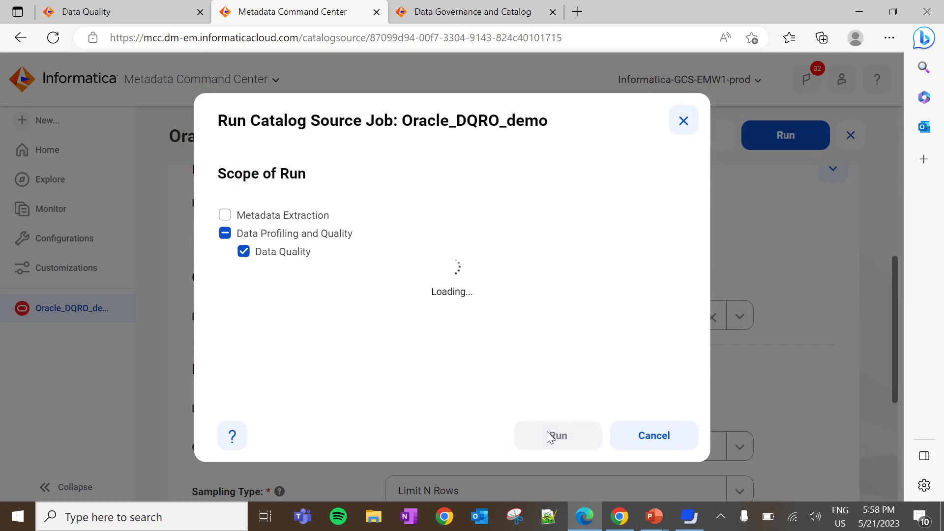
pyautogui.scroll(-1, 541, 272)
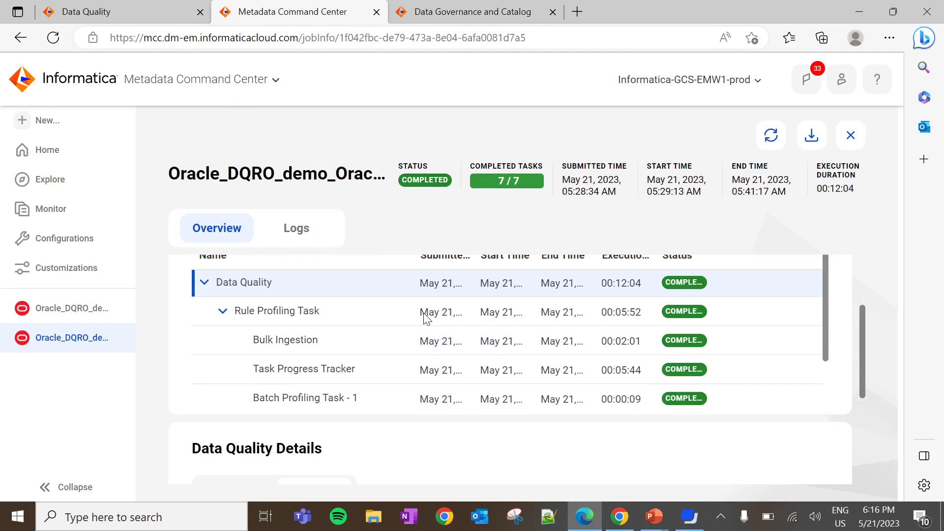
# - Review the completed job's rule occurrence results and view the refreshed data quality score of DQ_RuleOccurrence_2 in Data Governance and Catalog
pyautogui.scroll(-5, 426, 318)
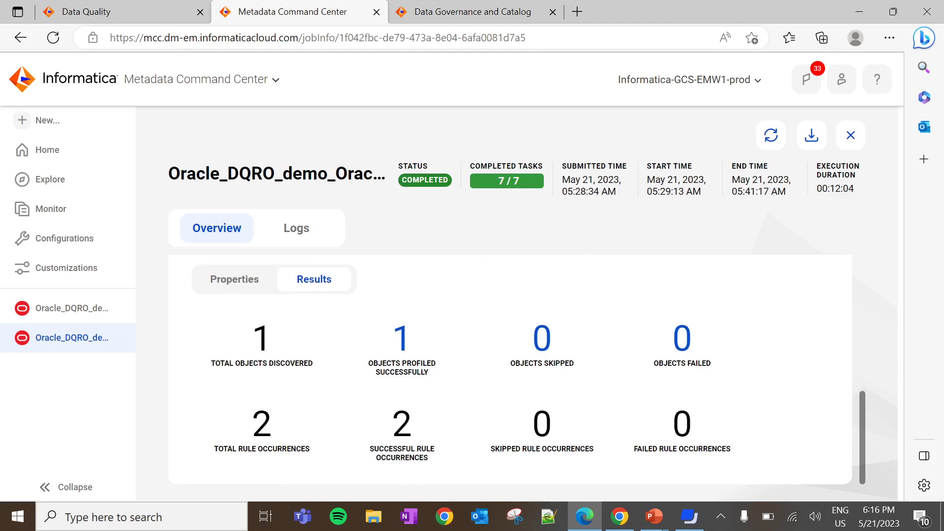
pyautogui.click(452, 14)
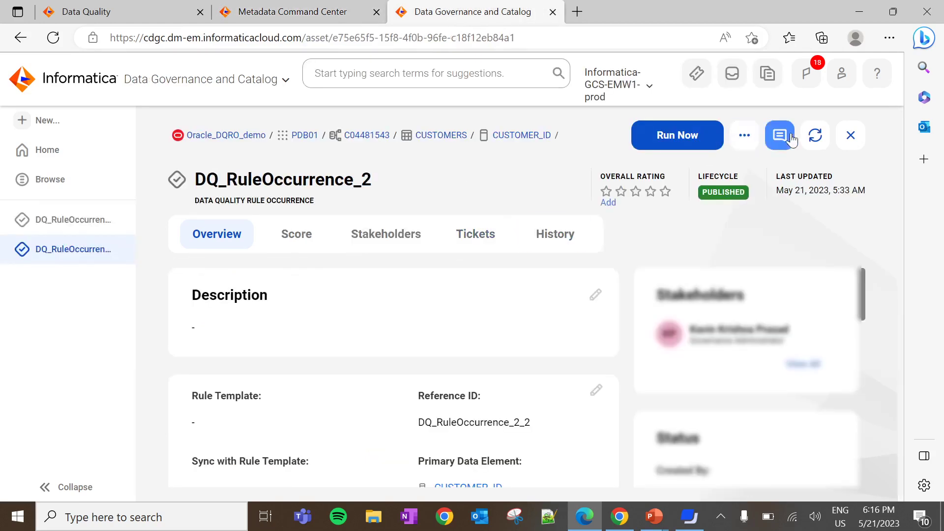
pyautogui.click(816, 134)
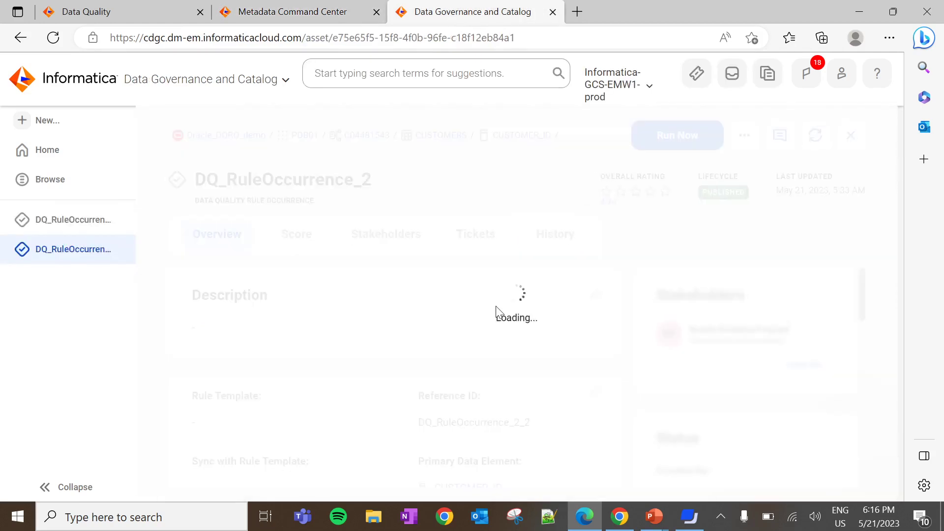
pyautogui.scroll(-6, 406, 352)
pyautogui.scroll(1, 406, 353)
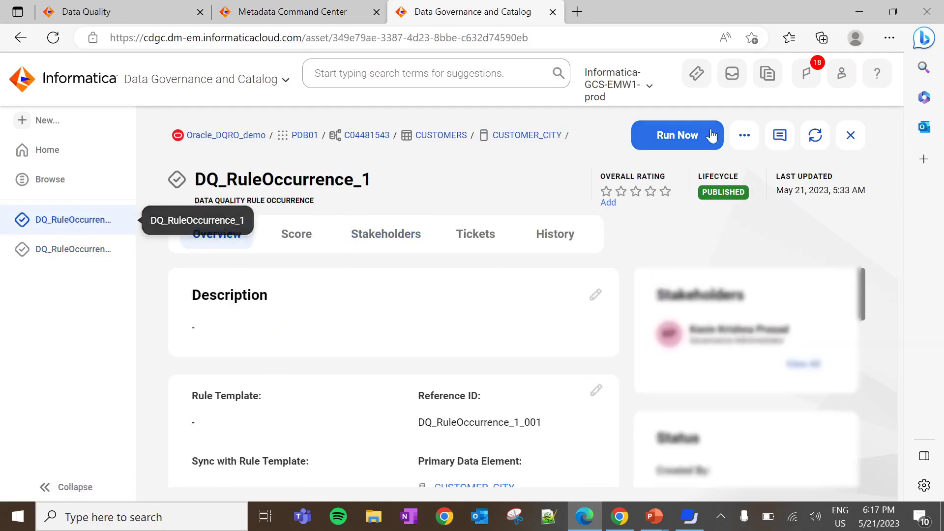
# - Refresh DQ_RuleOccurrence_1 and view its latest data quality score, score status and score trend
pyautogui.click(817, 136)
pyautogui.scroll(-10, 571, 326)
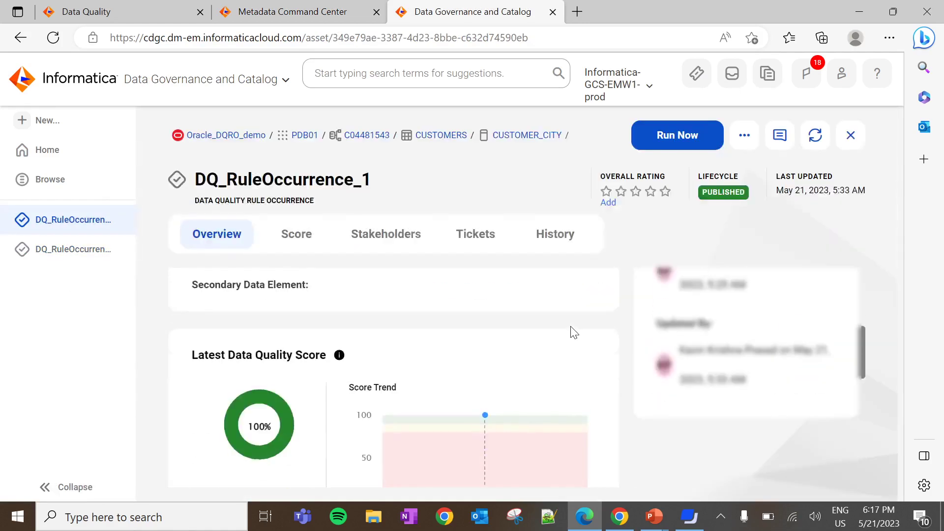
pyautogui.scroll(1, 424, 361)
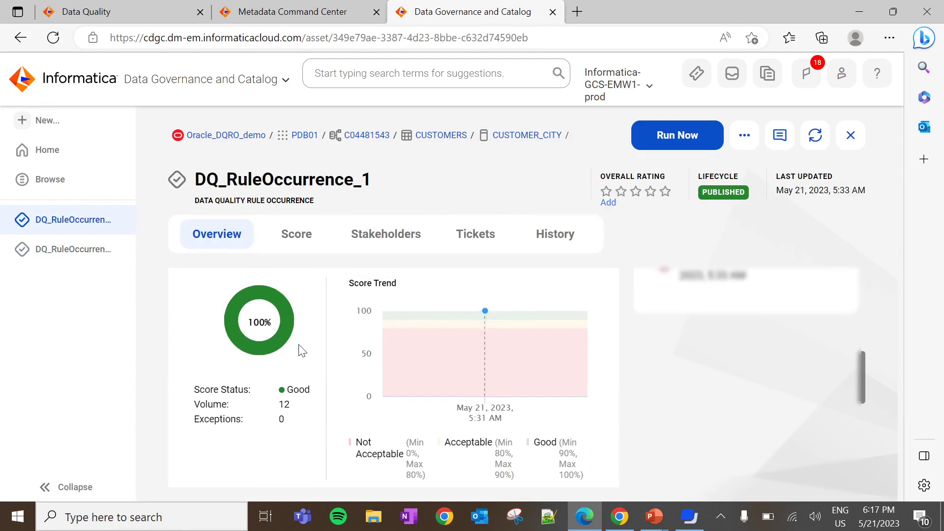
pyautogui.scroll(5, 302, 350)
# - Open the CUSTOMER_ID primary data element of DQ_RuleOccurrence_2 and display its data quality rule occurrences
pyautogui.scroll(1, 356, 370)
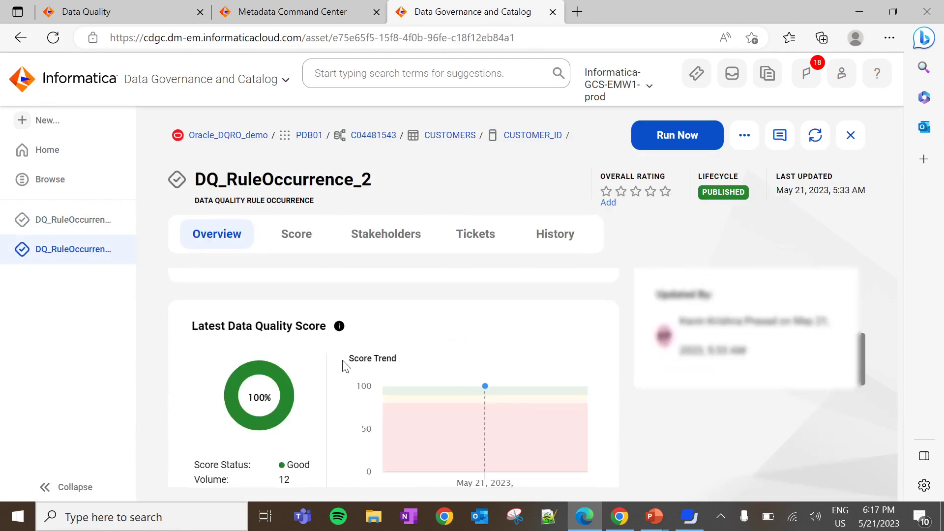
pyautogui.scroll(4, 344, 366)
pyautogui.click(470, 348)
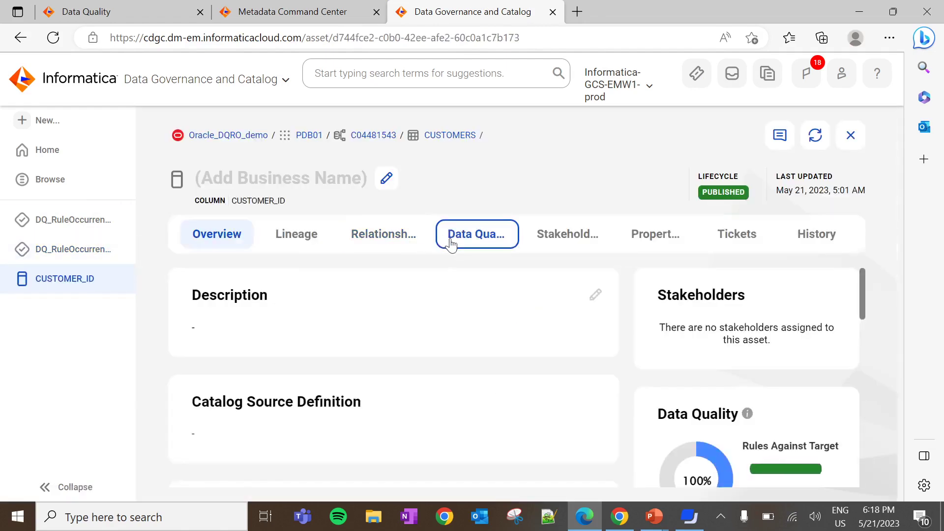
pyautogui.click(451, 241)
pyautogui.scroll(-4, 414, 404)
pyautogui.scroll(1, 415, 405)
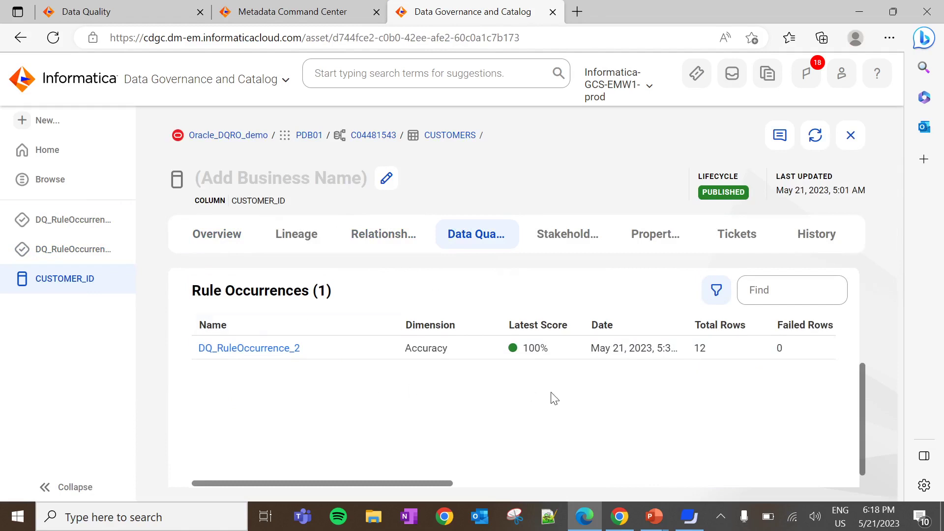
# - Examine all details of the CUSTOMER_ID rule occurrence, including score, total and failed rows, and the option for previewing failed rows
pyautogui.hscroll(2, 555, 398)
pyautogui.hscroll(1, 555, 399)
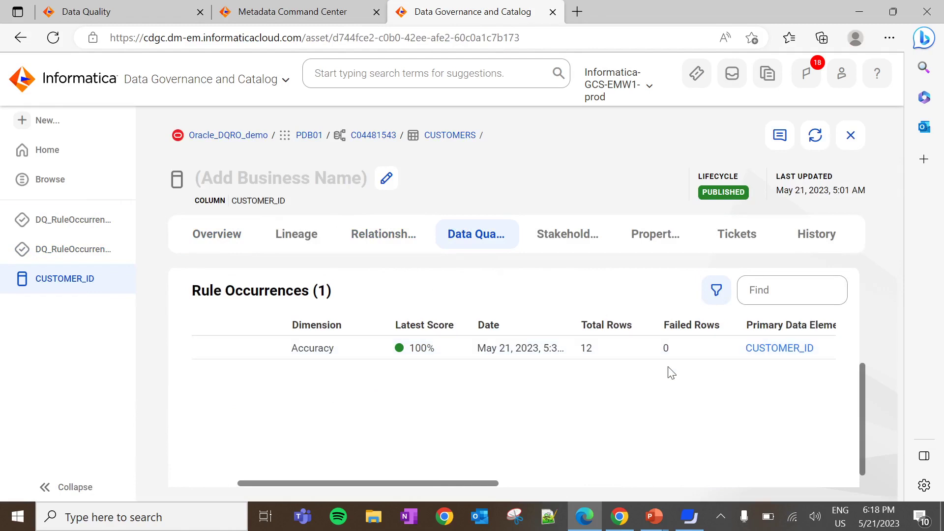
pyautogui.hscroll(5, 672, 372)
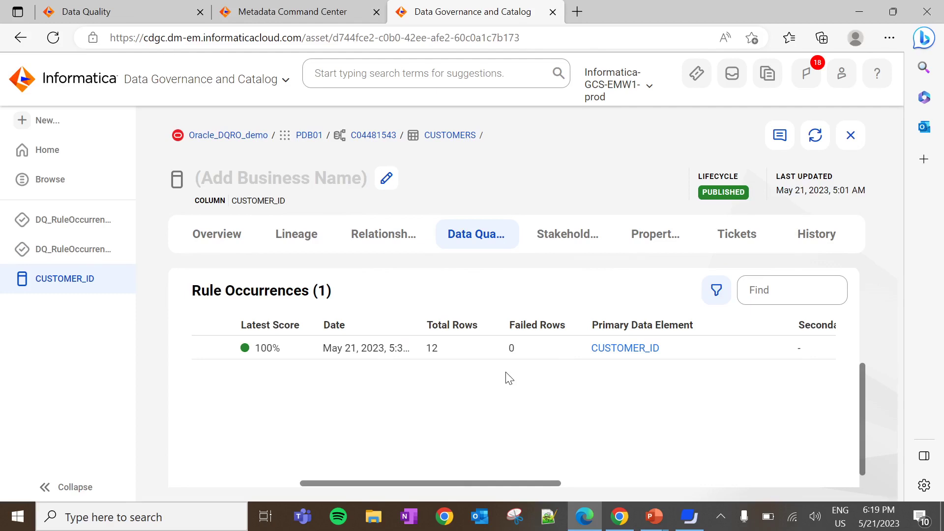
pyautogui.hscroll(20, 541, 362)
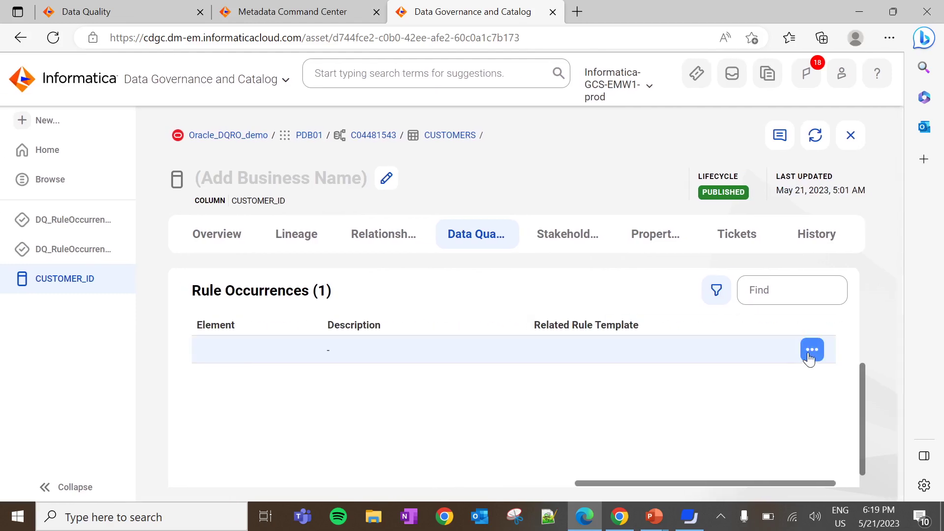
pyautogui.click(809, 357)
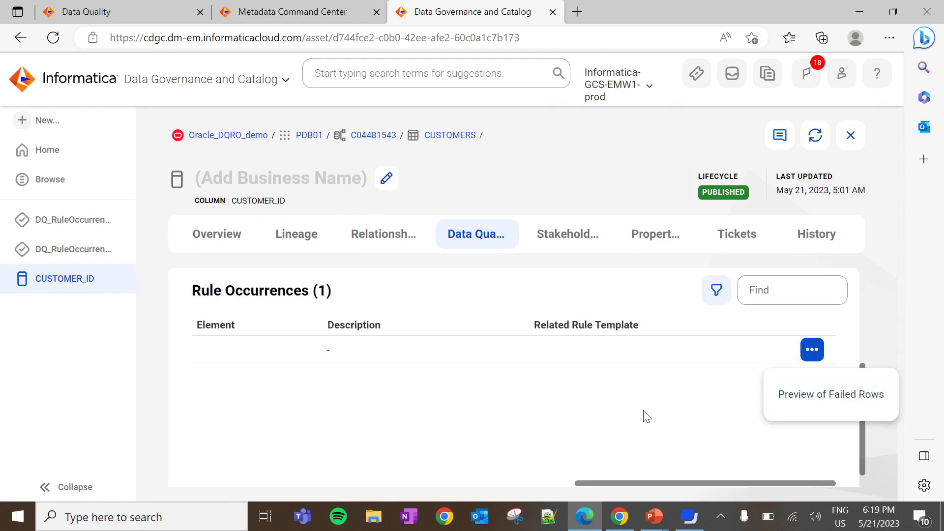
pyautogui.hscroll(-5, 645, 415)
pyautogui.hscroll(-6, 647, 416)
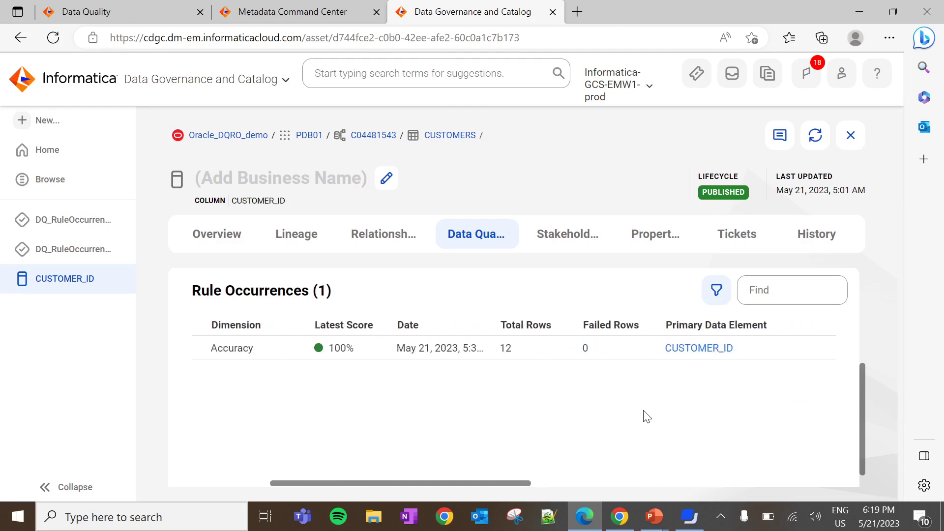
pyautogui.hscroll(-3, 647, 417)
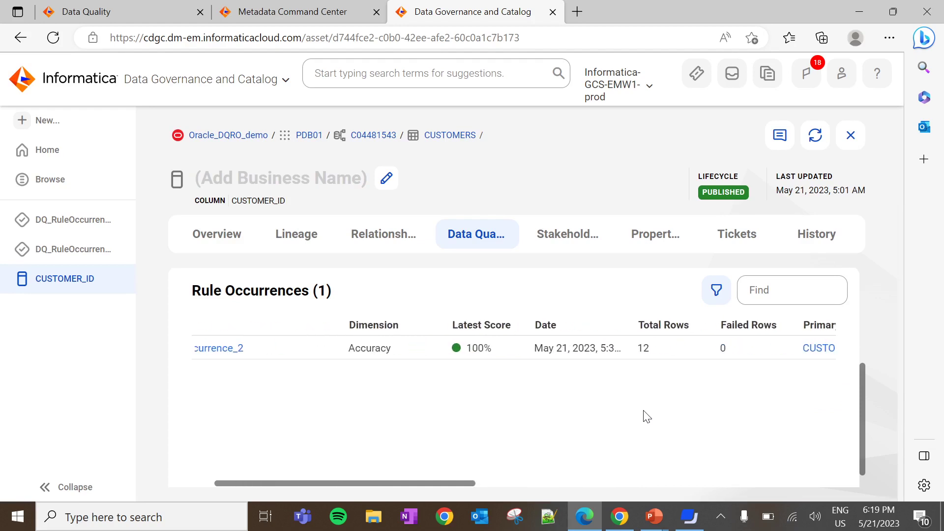
pyautogui.hscroll(-2, 647, 417)
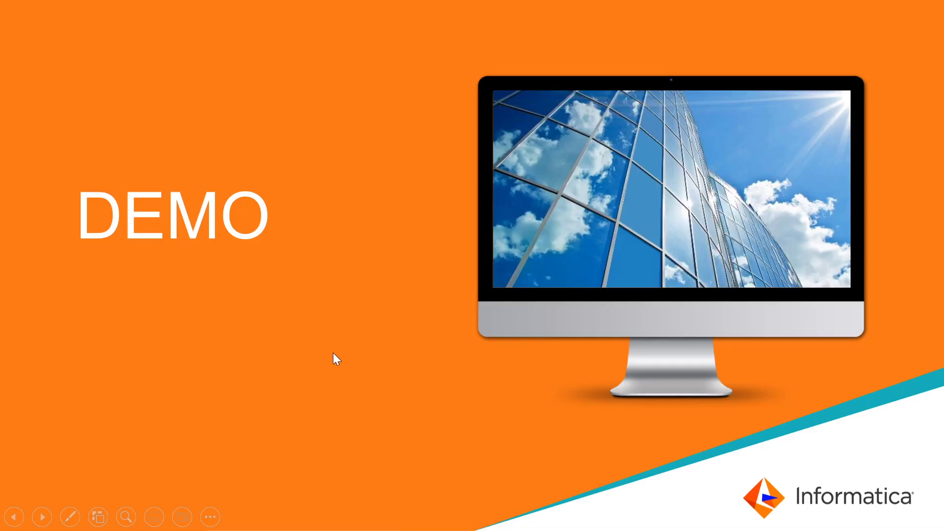
pyautogui.press('Right')
pyautogui.hotkey('alt', 'Tab')
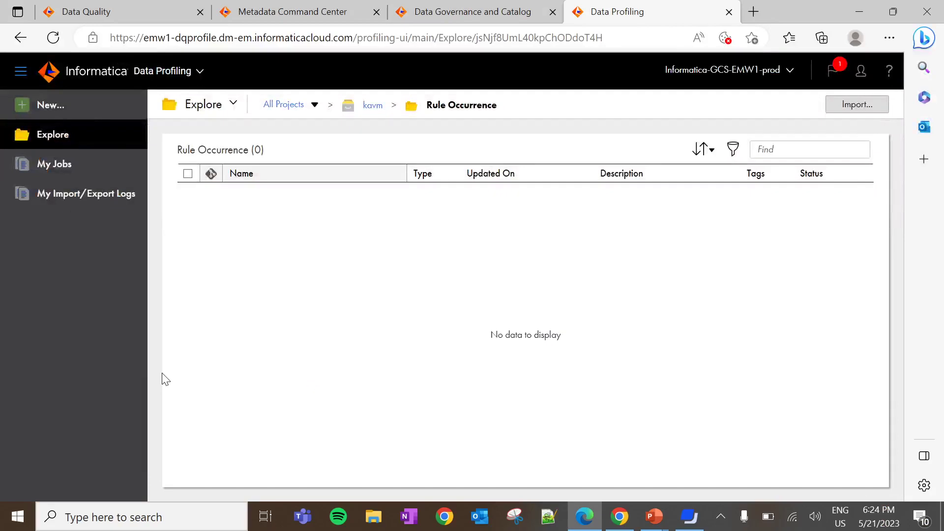
# - Create a data profile in the Rule Occurrence folder of Data Profiling and name it DQ_Profiling
pyautogui.click(94, 105)
pyautogui.click(277, 263)
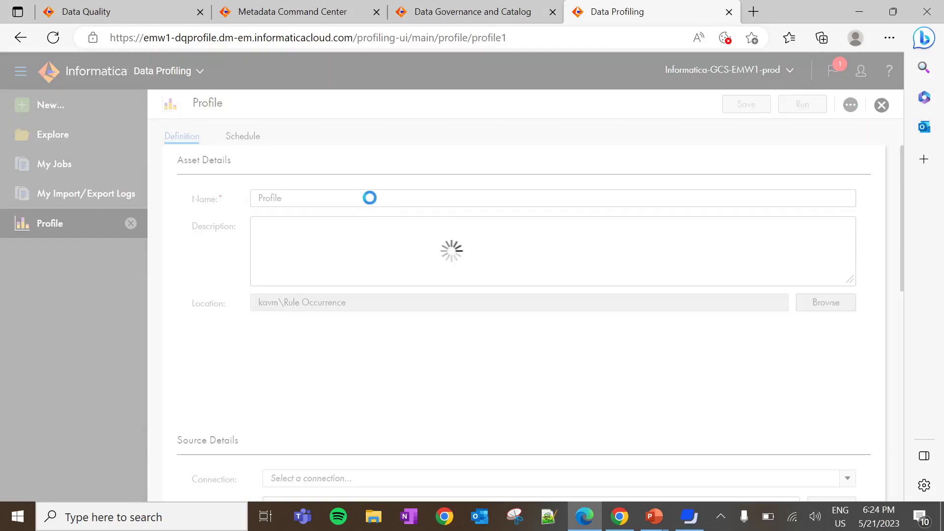
pyautogui.click(370, 198)
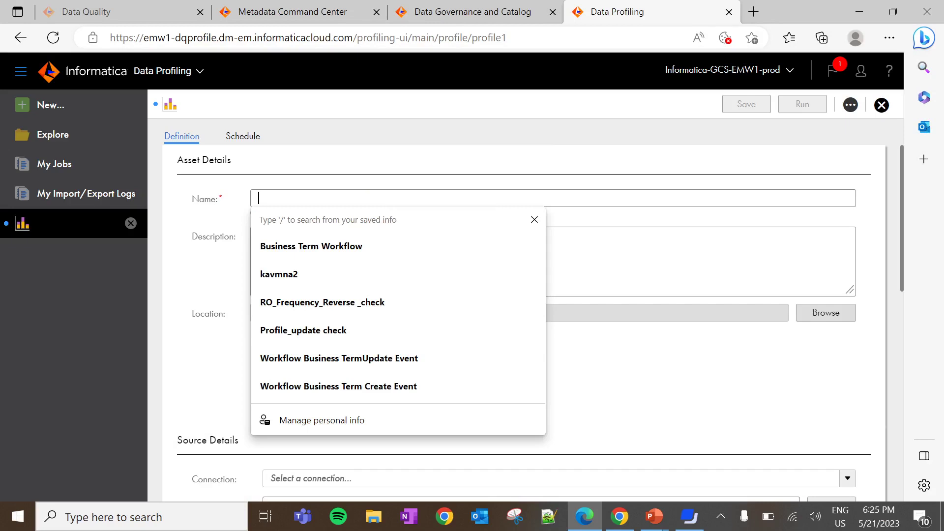
pyautogui.write('DQ_')
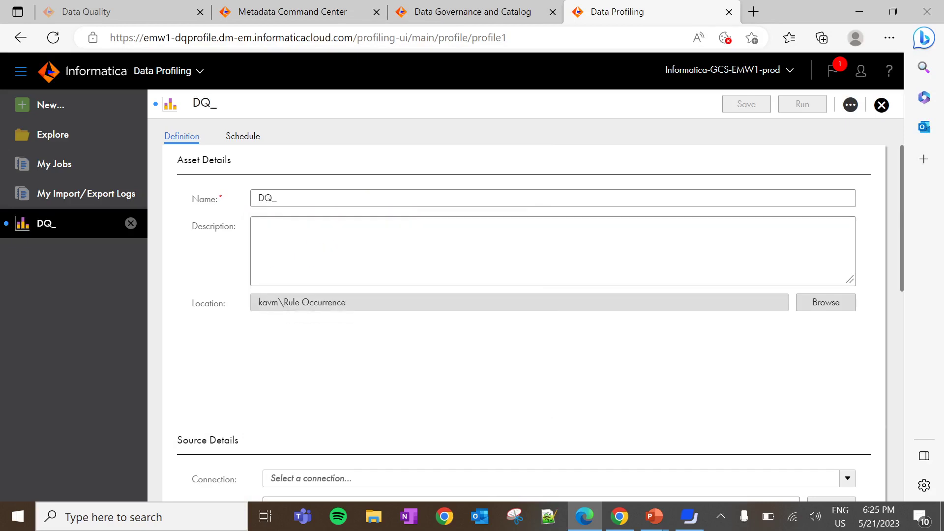
pyautogui.write('Profiling')
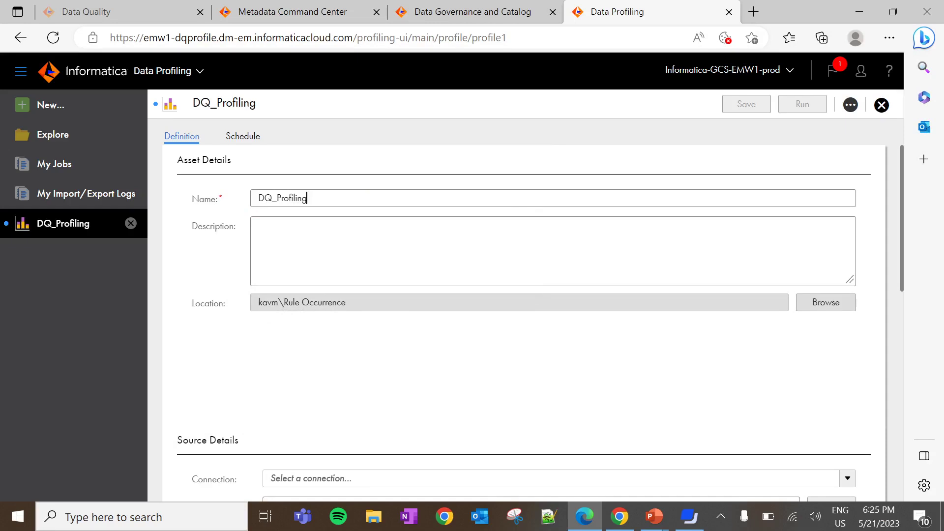
# - Set the source connection of the DQ_Profiling profile to kavm_oracle_c04481543
pyautogui.scroll(-2, 409, 306)
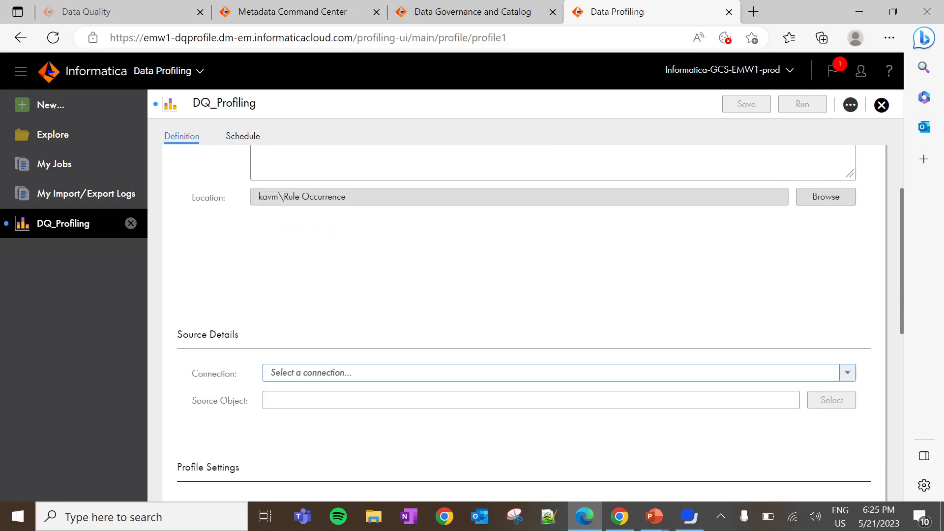
pyautogui.click(373, 372)
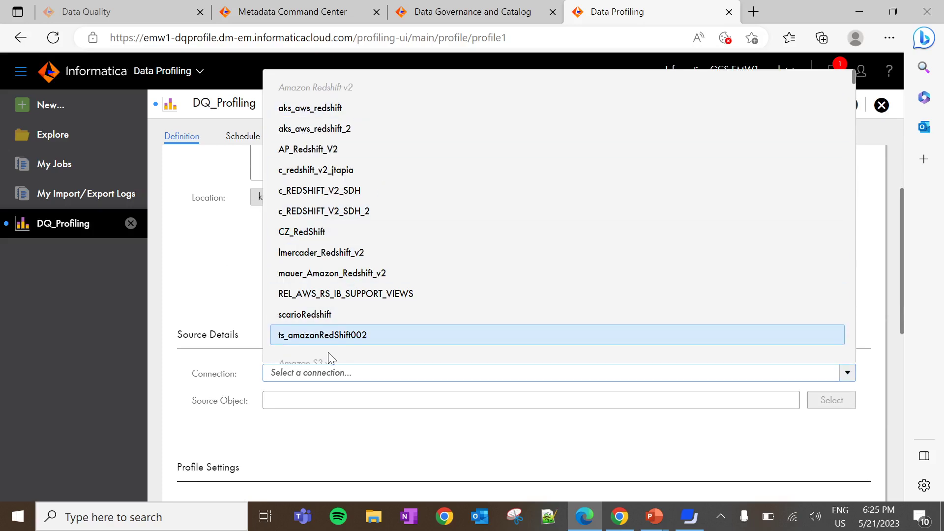
pyautogui.write('kavm')
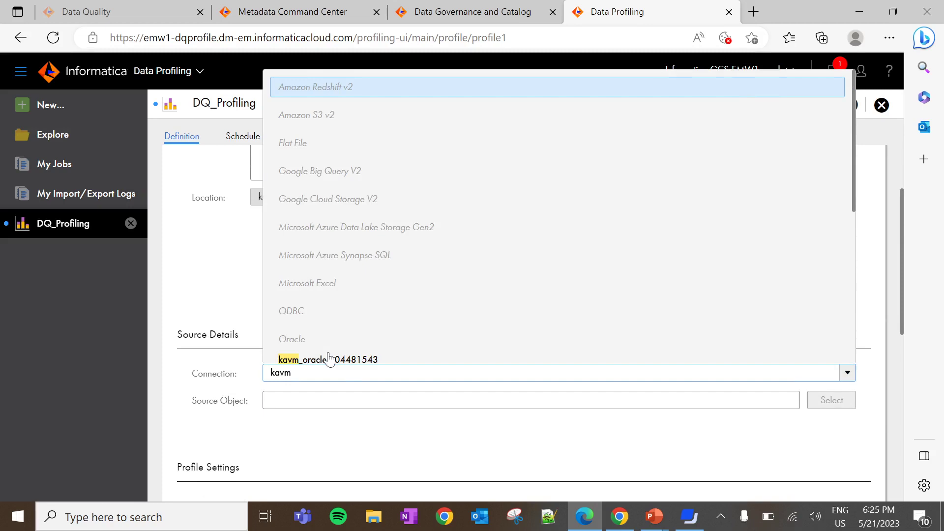
pyautogui.click(329, 359)
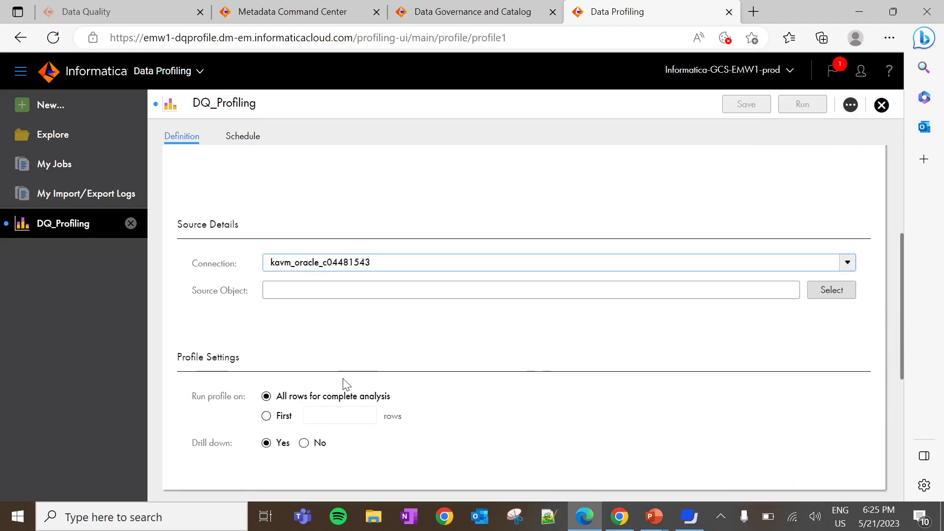
# - Choose CUSTOMERS as the profile's source object and bring up its column list
pyautogui.click(824, 291)
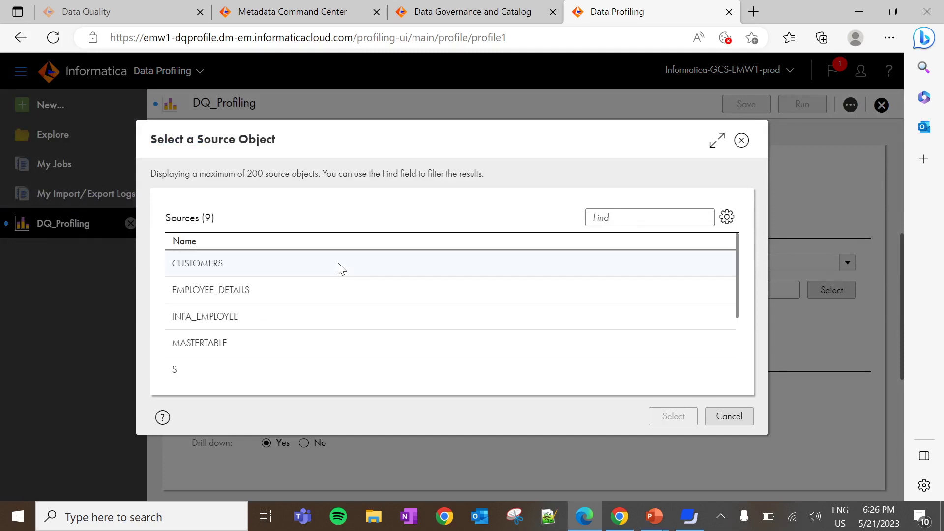
pyautogui.click(340, 268)
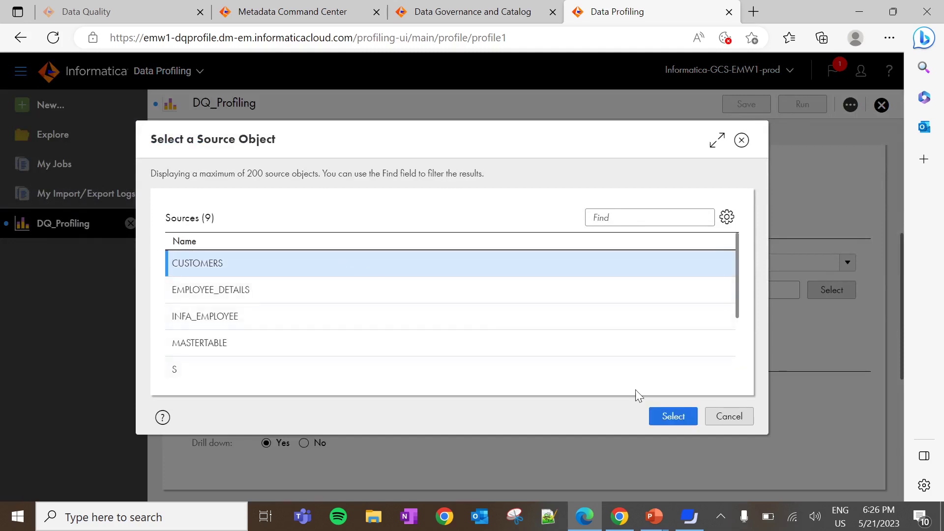
pyautogui.click(656, 416)
pyautogui.scroll(-2, 538, 366)
pyautogui.scroll(-3, 539, 366)
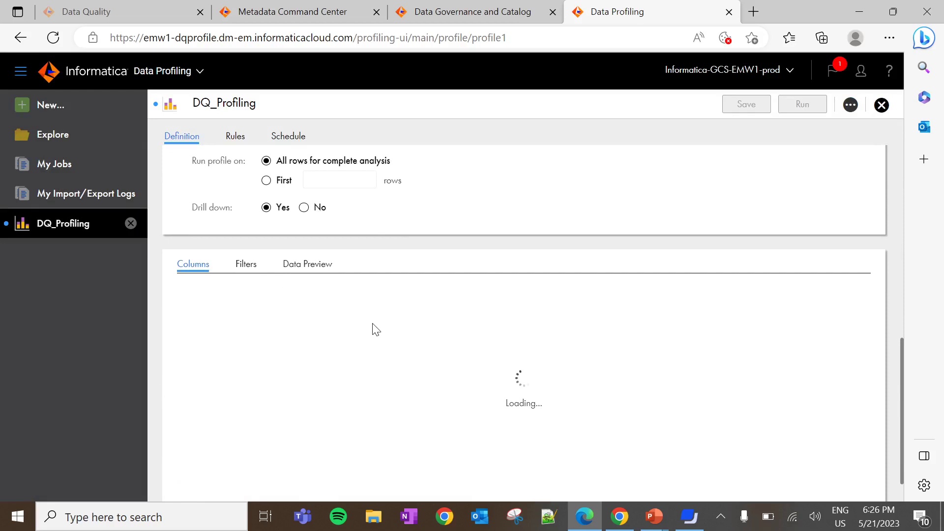
pyautogui.scroll(-1, 374, 326)
pyautogui.scroll(1, 373, 329)
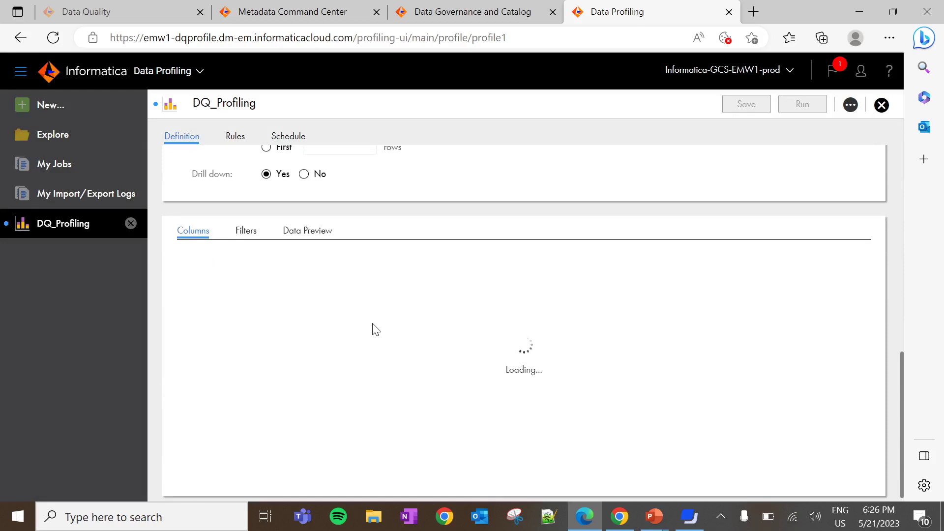
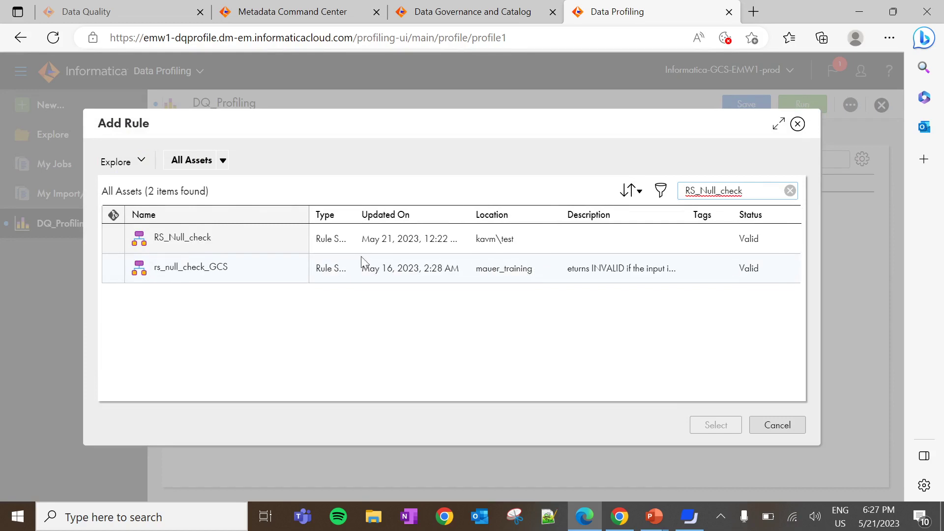
# - Add the RS_Null_check rule specification to the profile and apply it to the CUSTOMER_ID column
pyautogui.click(305, 232)
pyautogui.click(695, 420)
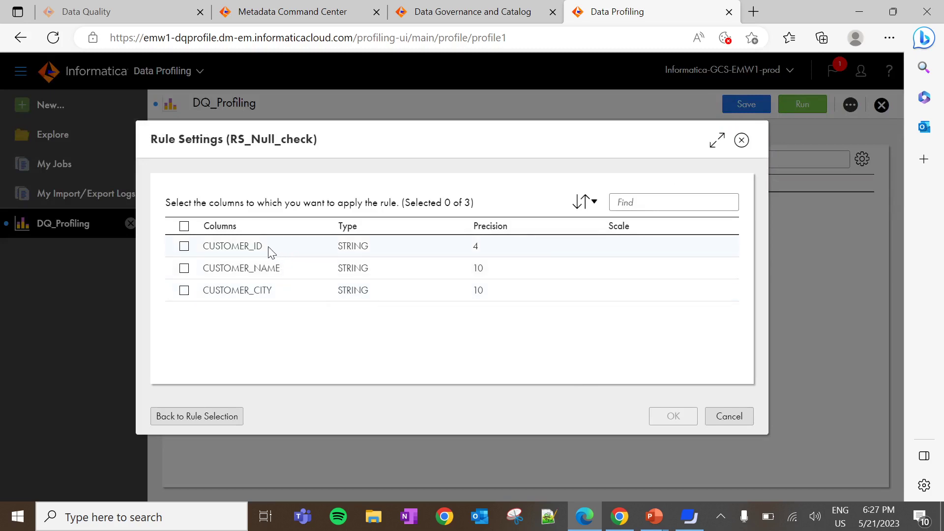
pyautogui.click(184, 246)
pyautogui.click(669, 416)
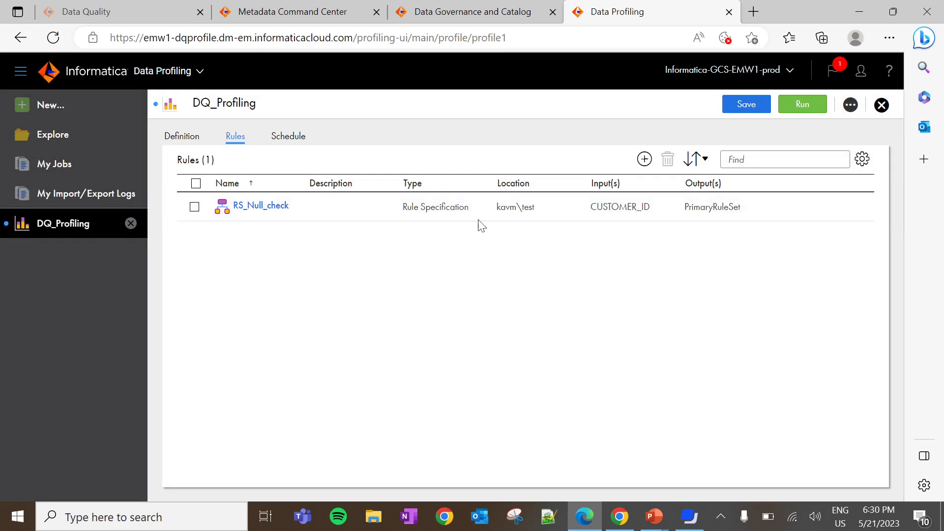
# - Enable scorecard metrics for the profile and start a rule occurrence from the PrimaryRuleSet output of RS_Null_check
pyautogui.click(844, 112)
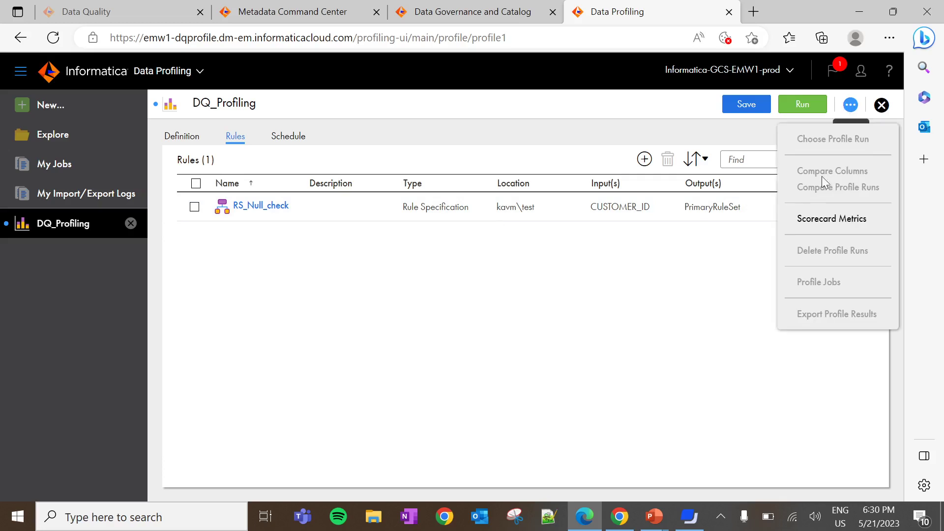
pyautogui.click(806, 218)
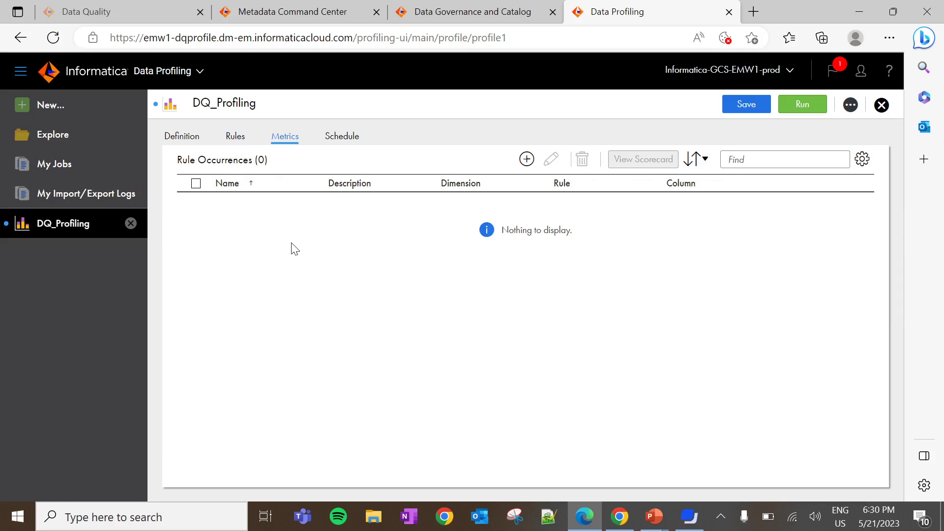
pyautogui.click(527, 159)
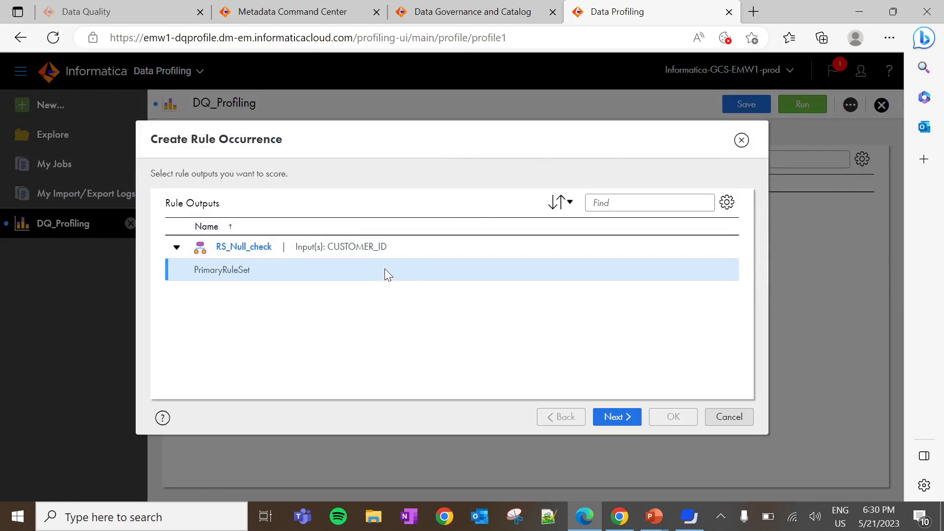
pyautogui.click(620, 417)
# - Name the rule occurrence DQ_RO_CDP and give it the description "ScoreCard Rule Occurrence"
pyautogui.hotkey('ctrl', 'a')
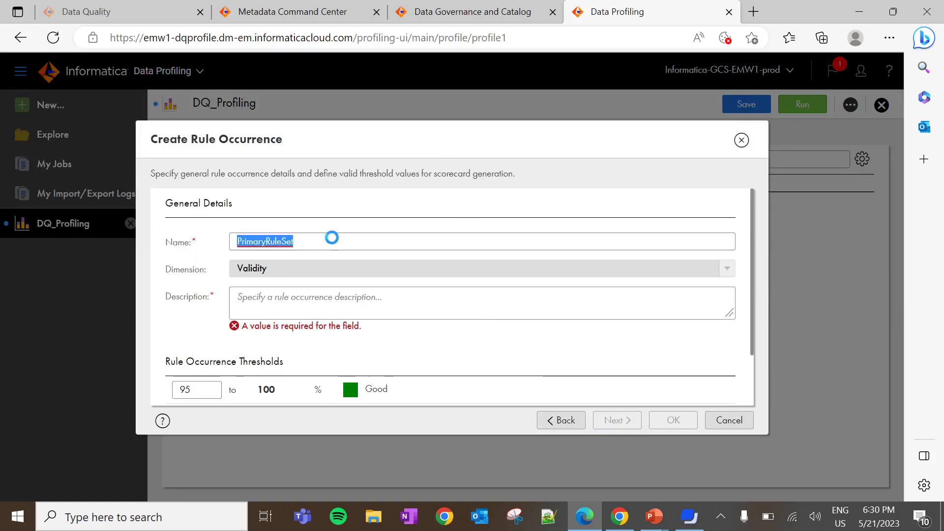
pyautogui.press('BackSpace')
pyautogui.write('DQ_')
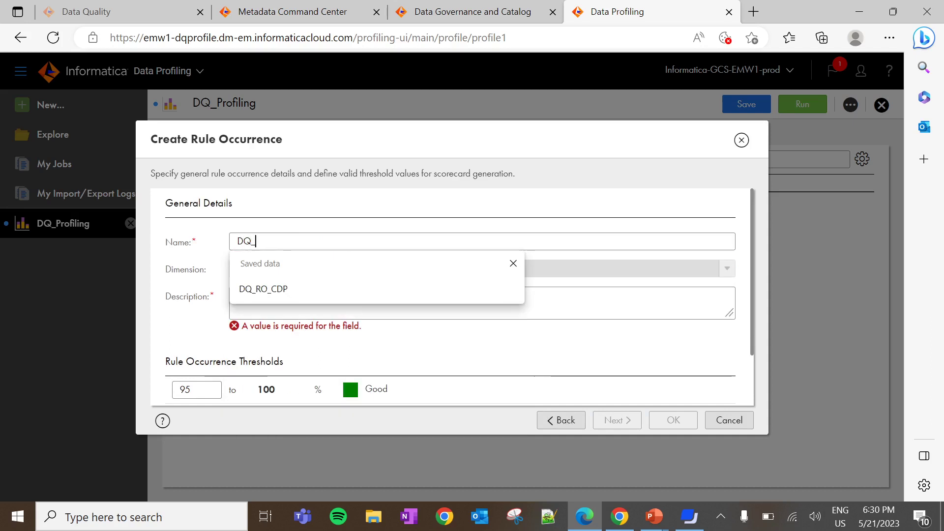
pyautogui.write('RO_CDP')
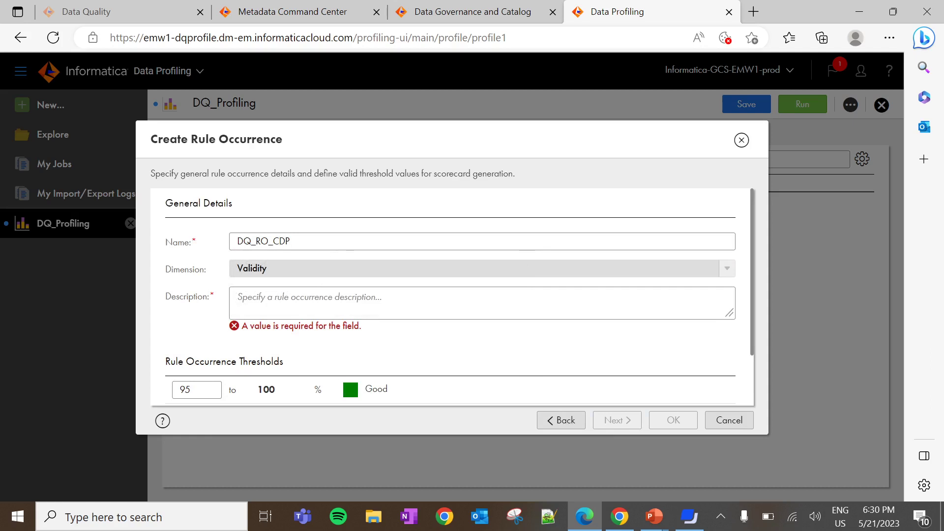
pyautogui.click(237, 298)
pyautogui.write('ScoreCard Rul ')
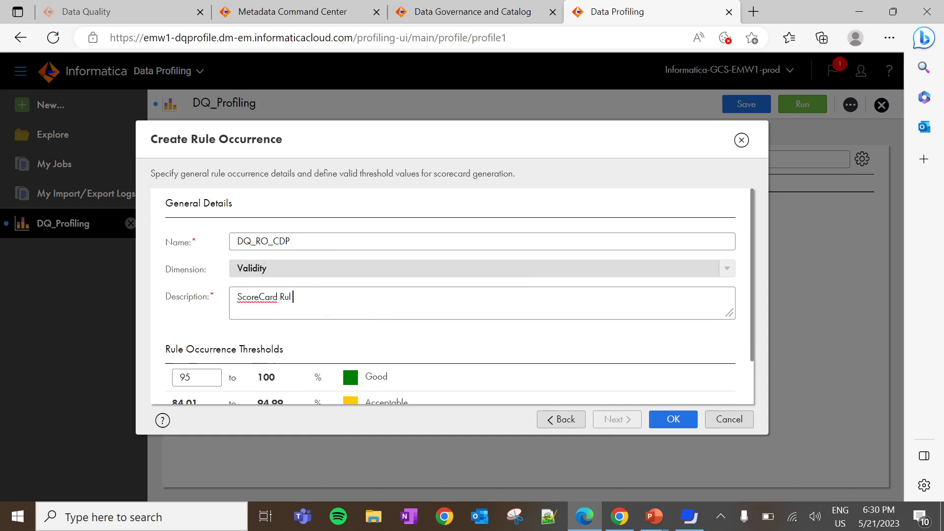
pyautogui.write('e Occurrence')
# - Set the Good threshold to start at 90% and the Not Acceptable threshold to end at 80%, and create the rule occurrence
pyautogui.scroll(-2, 300, 297)
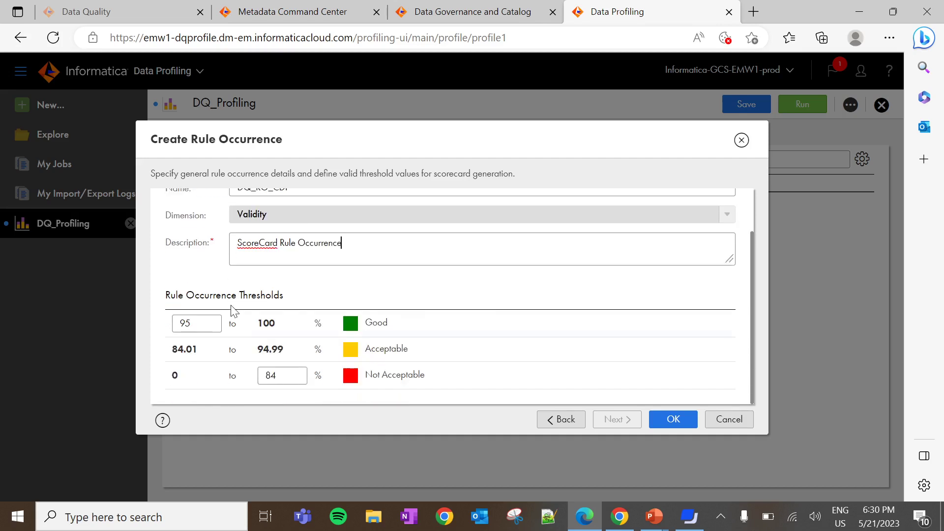
pyautogui.press('BackSpace')
pyautogui.press('BackSpace')
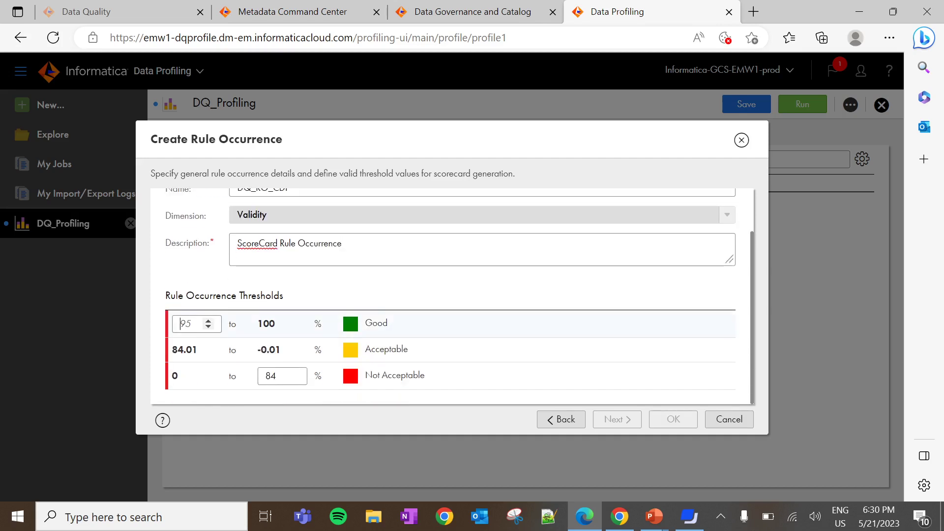
pyautogui.write('90')
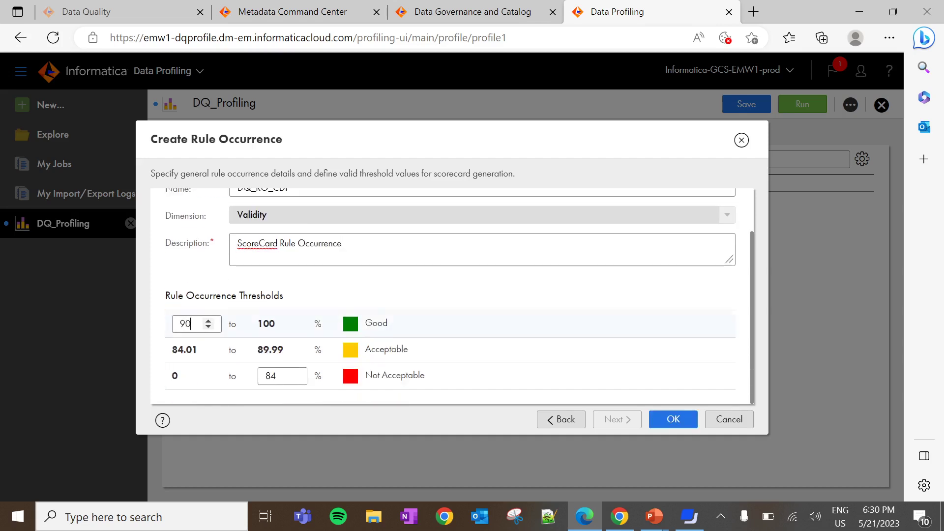
pyautogui.click(281, 376)
pyautogui.press('BackSpace')
pyautogui.write('0')
pyautogui.scroll(1, 412, 354)
pyautogui.scroll(-1, 410, 348)
pyautogui.scroll(2, 413, 353)
pyautogui.scroll(-2, 413, 354)
pyautogui.click(673, 419)
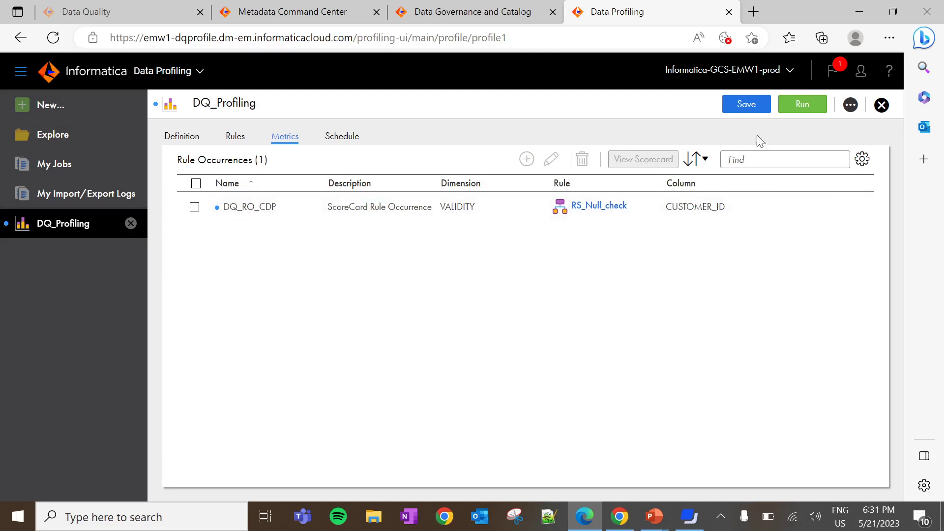
# - Run the DQ_Profiling profile and refresh the status of its jobs
pyautogui.click(796, 109)
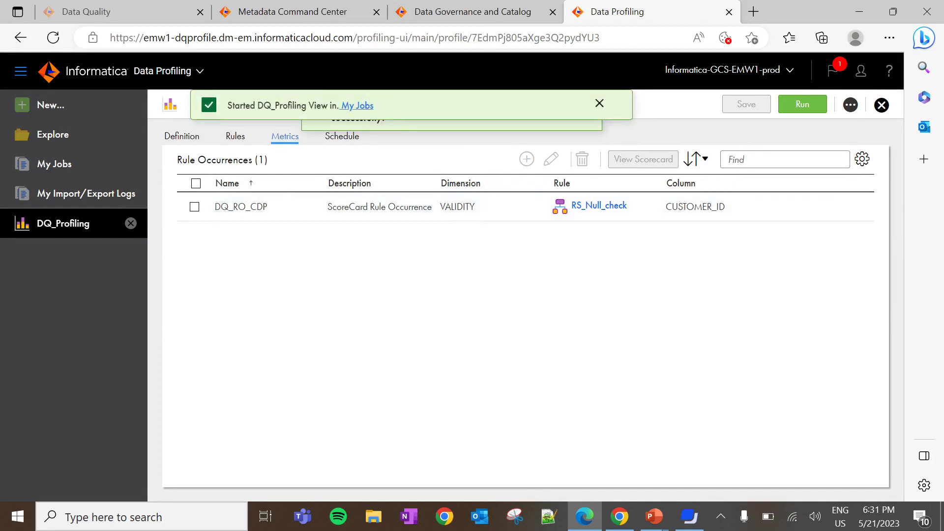
pyautogui.click(357, 106)
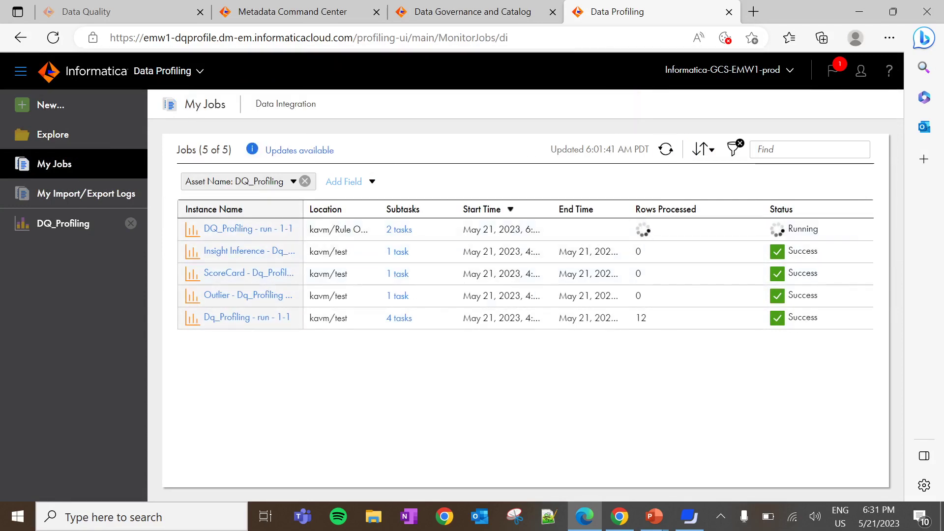
pyautogui.click(666, 149)
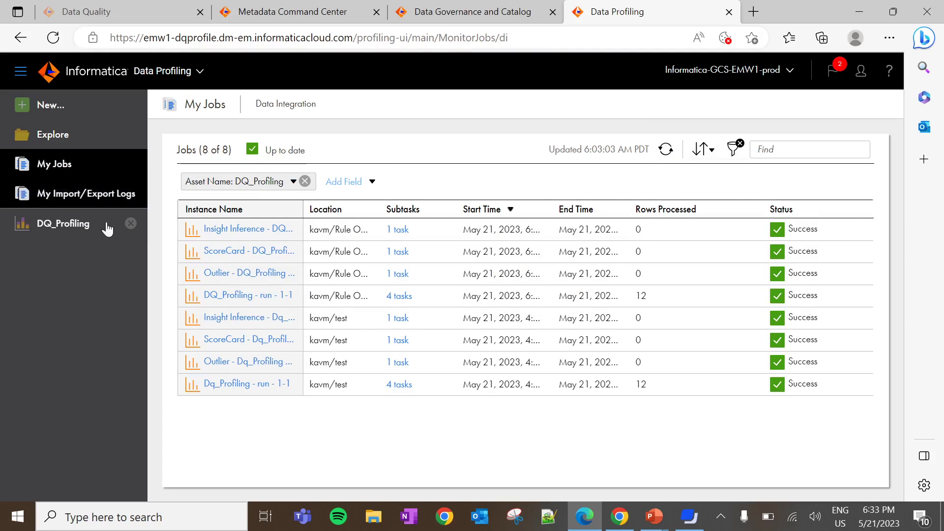
# - Load the latest DQ_Profiling run results and view the scorecard from the profile's metrics, down to its rule occurrences
pyautogui.click(74, 227)
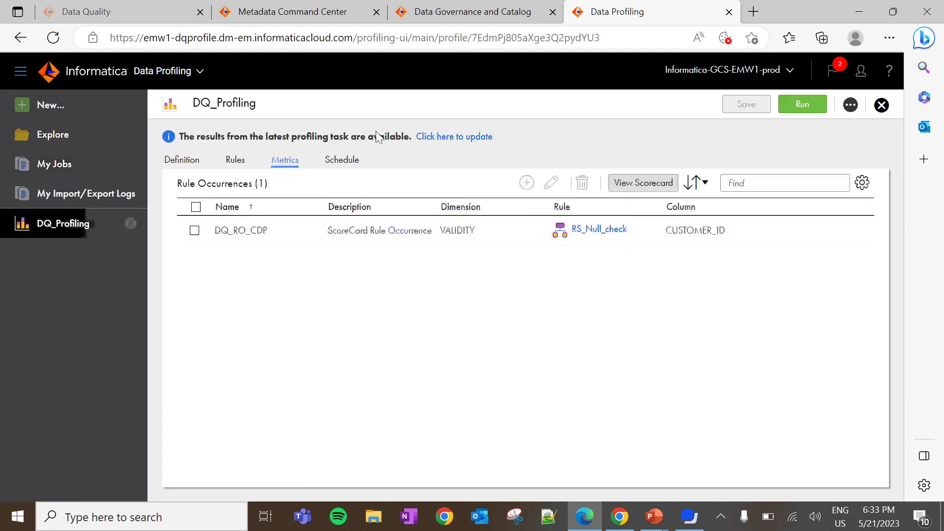
pyautogui.click(435, 142)
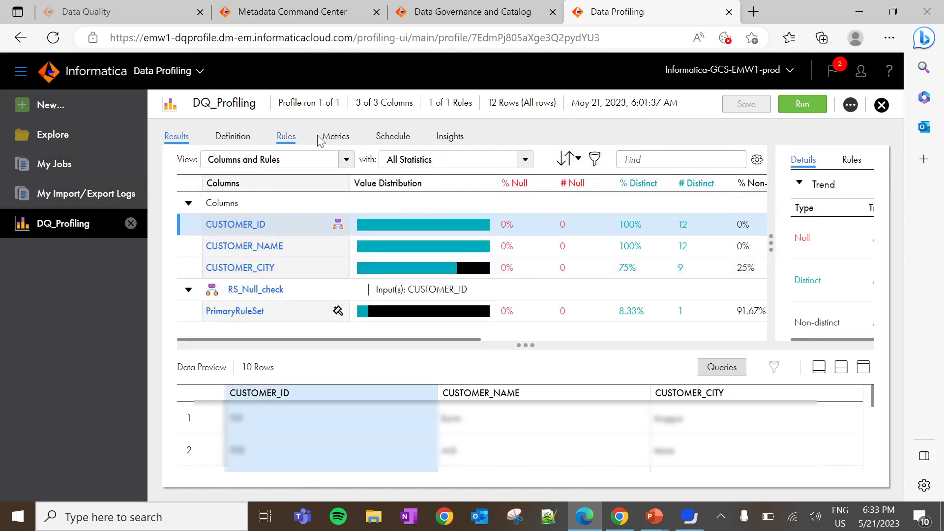
pyautogui.click(335, 138)
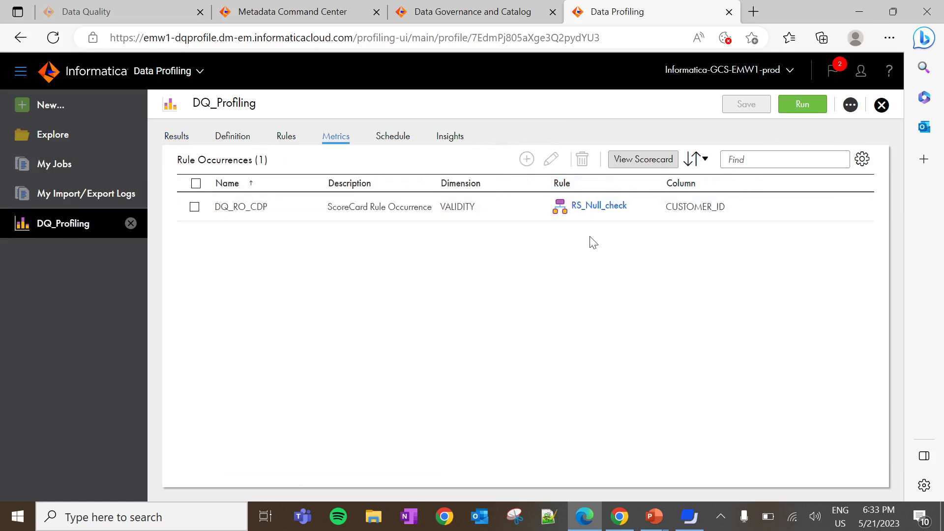
pyautogui.click(650, 161)
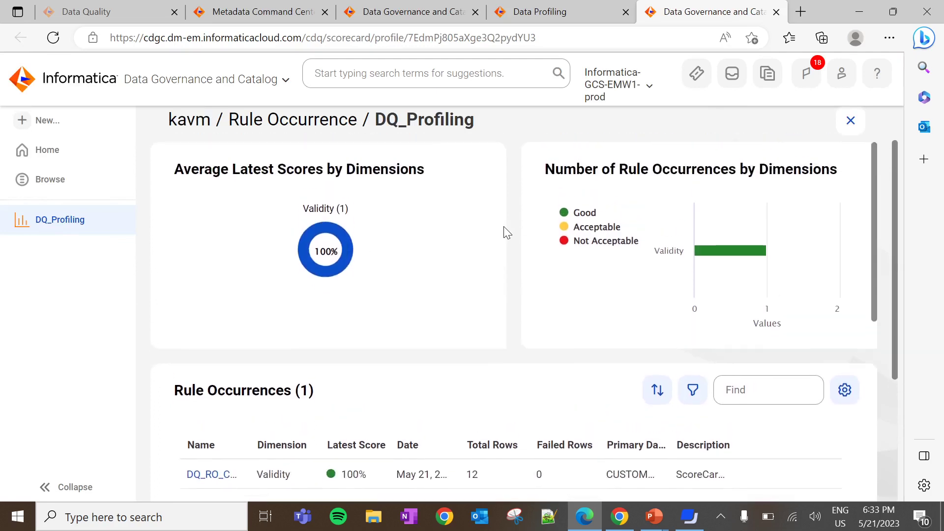
pyautogui.moveTo(494, 118)
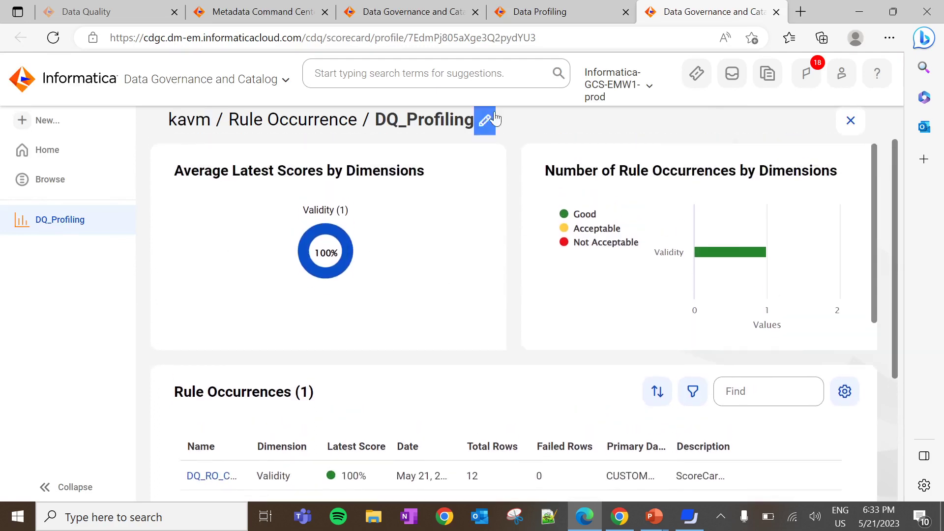
pyautogui.scroll(-3, 501, 331)
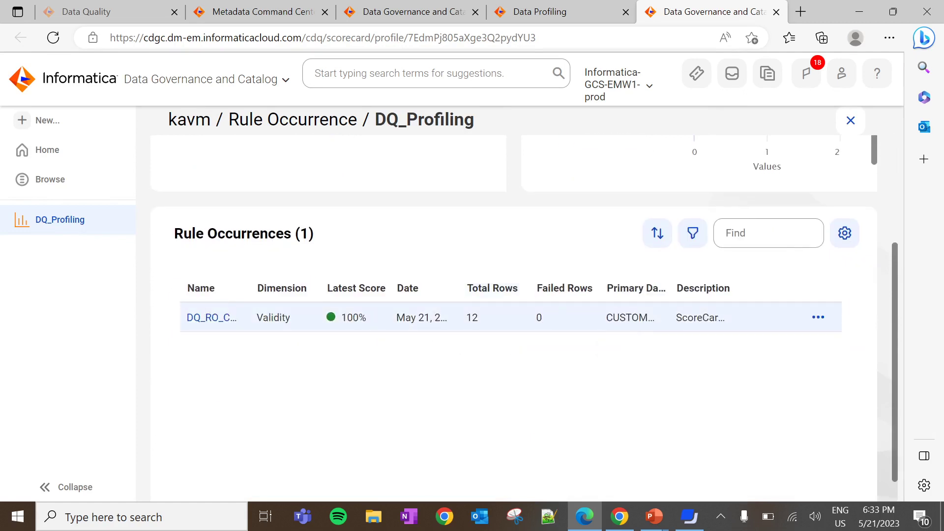
# - Open the DQ_RO_CDP rule occurrence from the scorecard and make its rule template and data element details editable
pyautogui.click(211, 321)
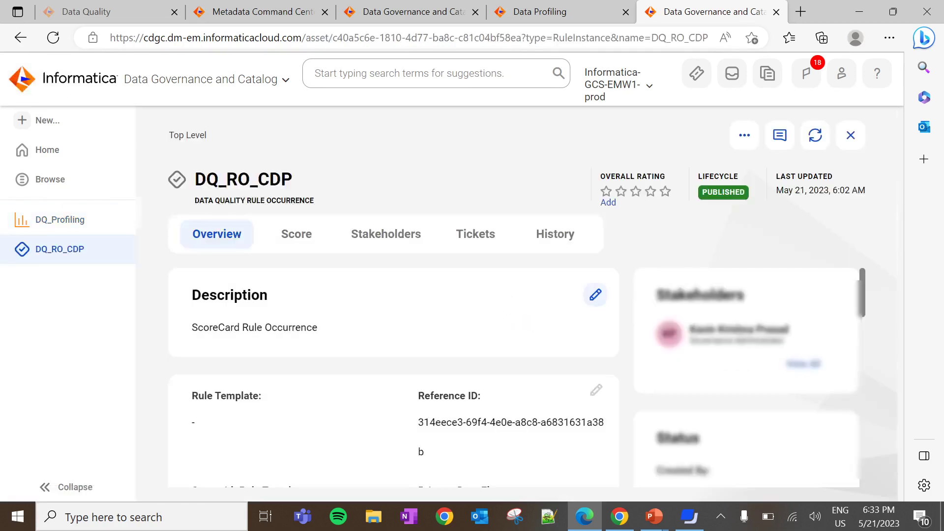
pyautogui.scroll(-3, 308, 329)
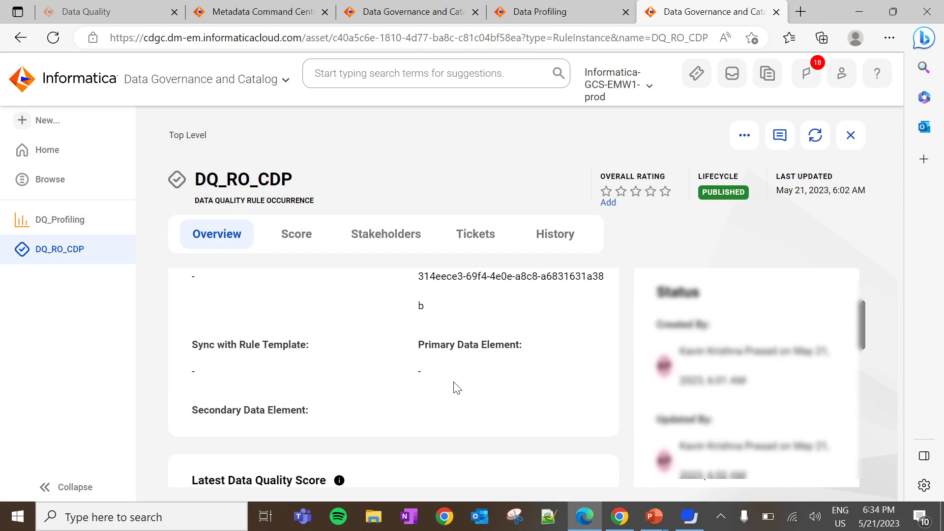
pyautogui.scroll(1, 458, 389)
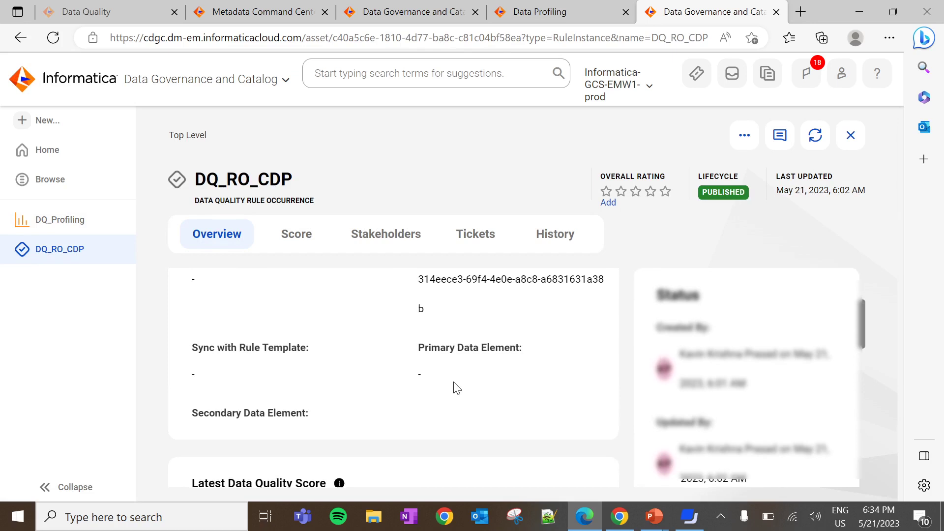
pyautogui.scroll(2, 458, 388)
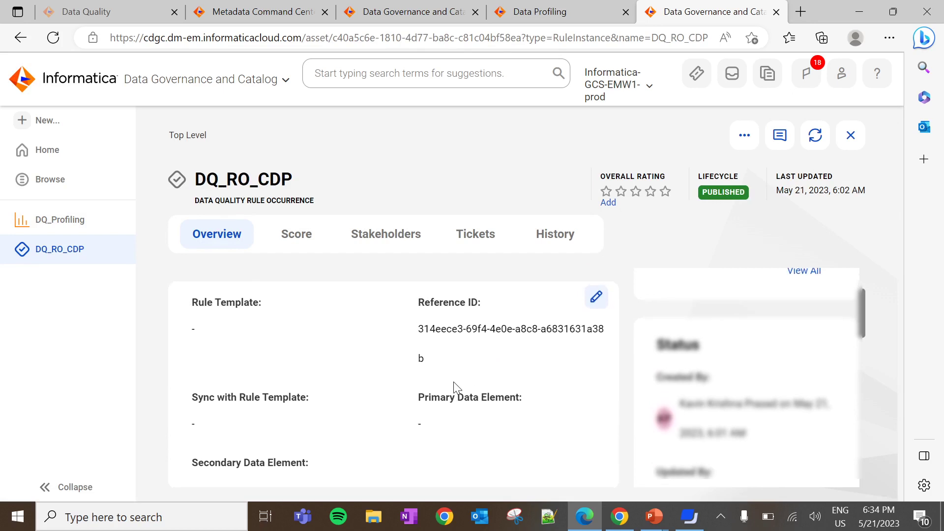
pyautogui.click(596, 300)
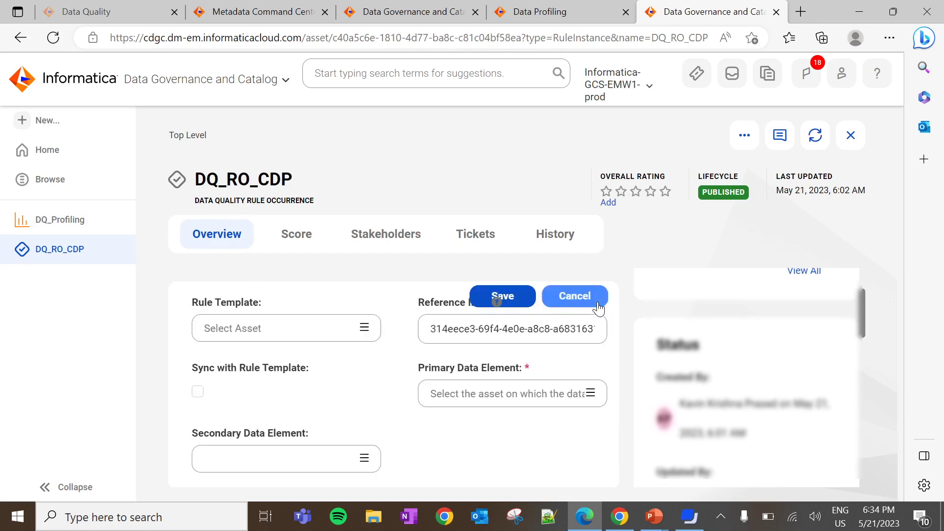
# - Start choosing the Primary Data Element by catalog source, find Oracle_DQRO_demo and select it as the source
pyautogui.click(487, 394)
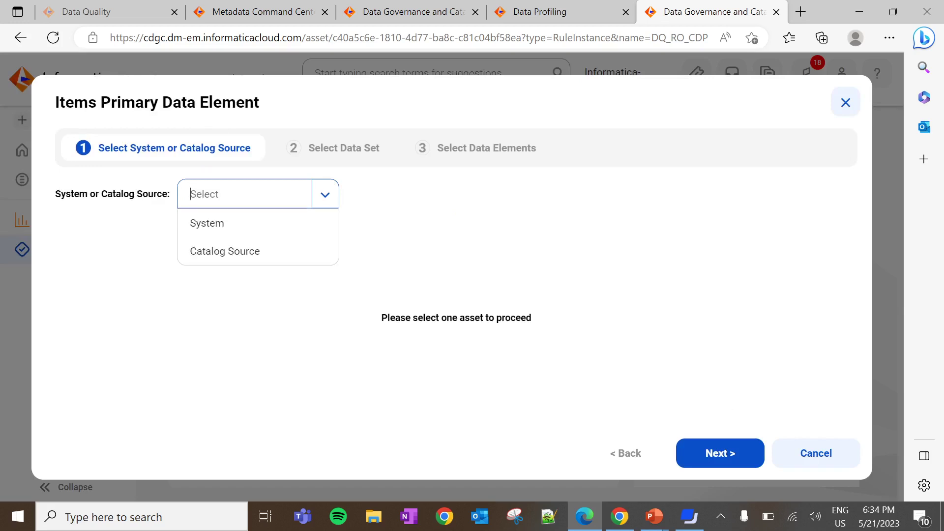
pyautogui.click(237, 249)
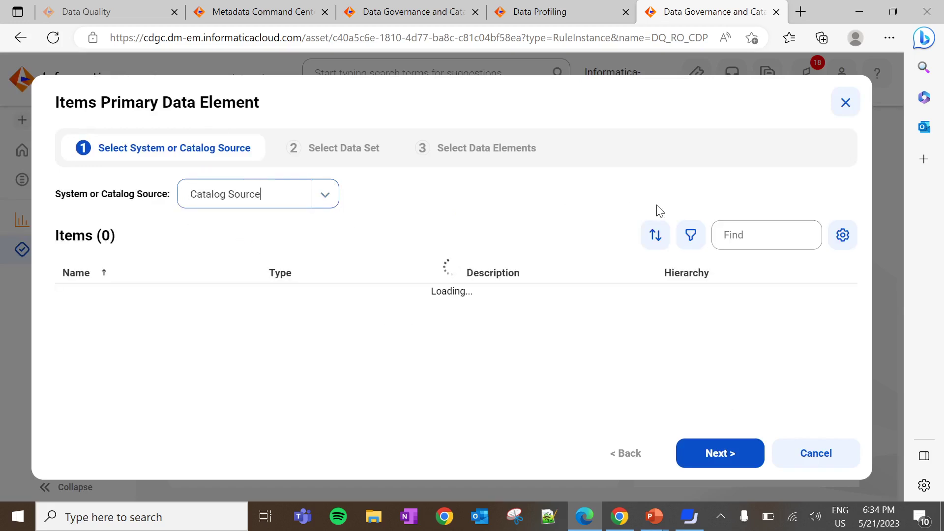
pyautogui.click(746, 236)
pyautogui.press('super+v')
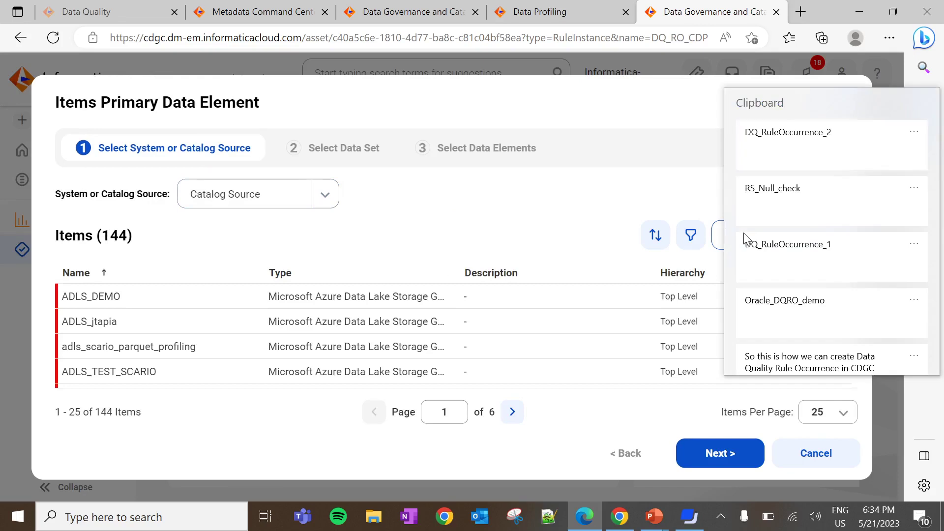
pyautogui.click(772, 315)
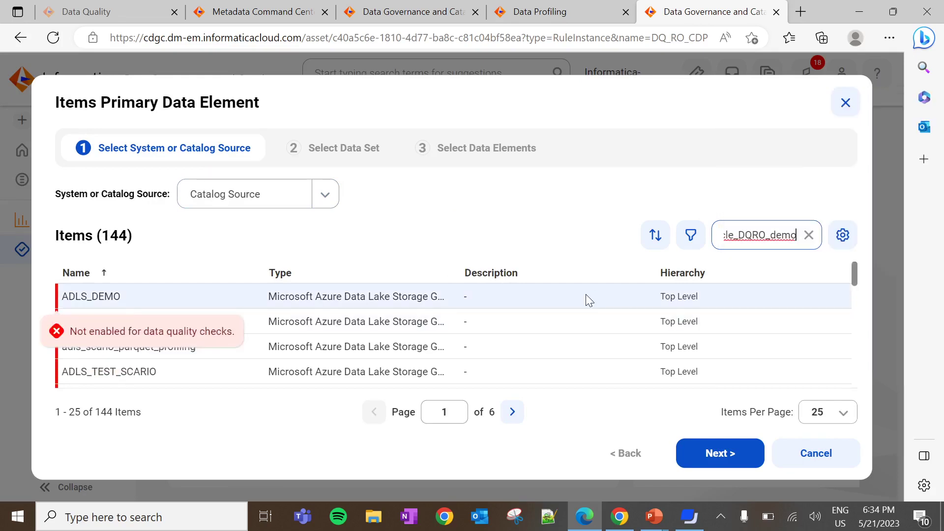
pyautogui.press('Return')
pyautogui.click(413, 305)
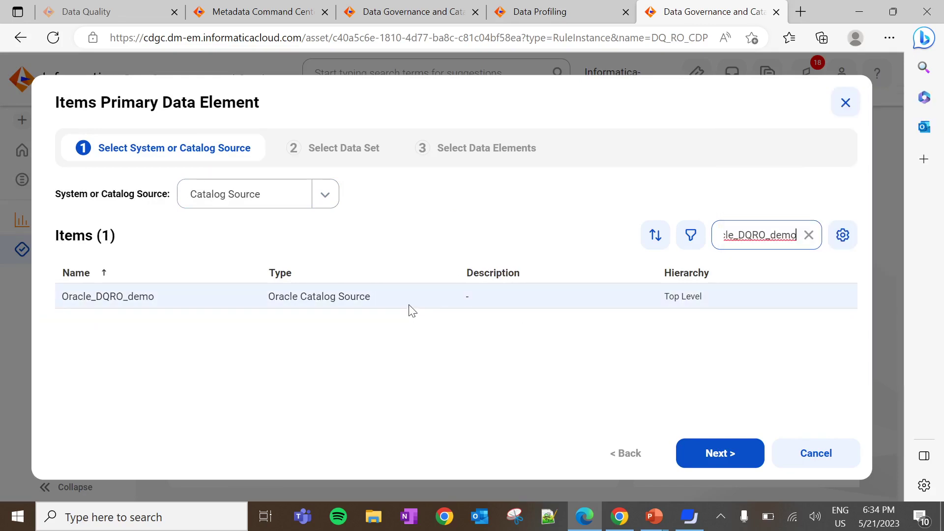
pyautogui.click(700, 455)
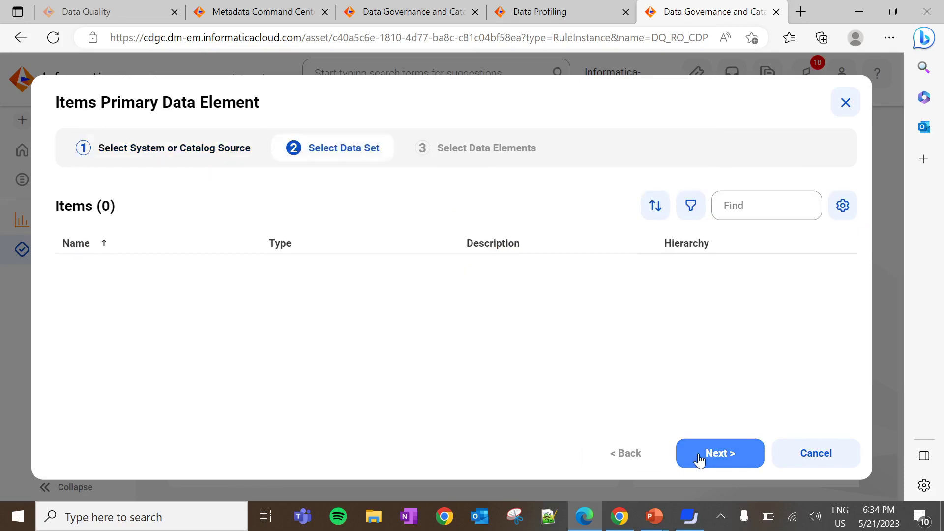
# - Select the CUSTOMERS table as the data set and assign its CUSTOMER_ID column as the primary data element
pyautogui.click(235, 266)
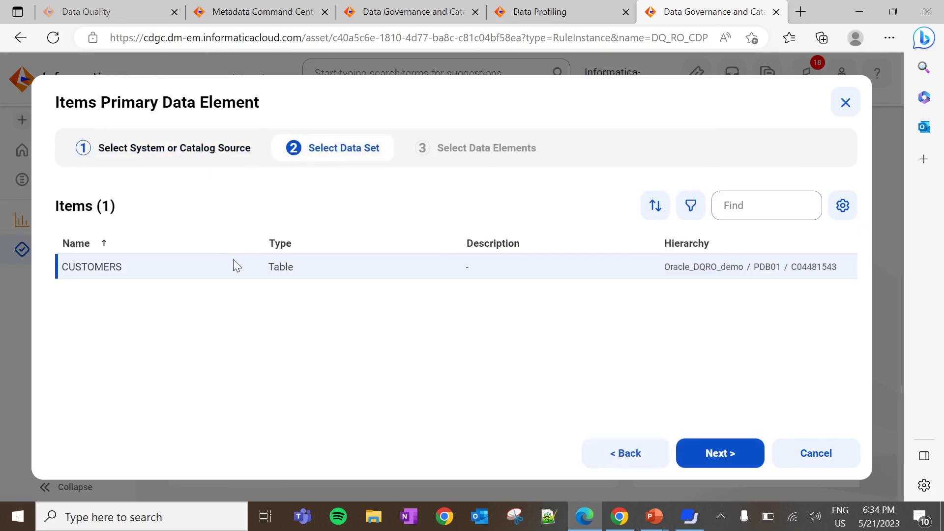
pyautogui.click(716, 449)
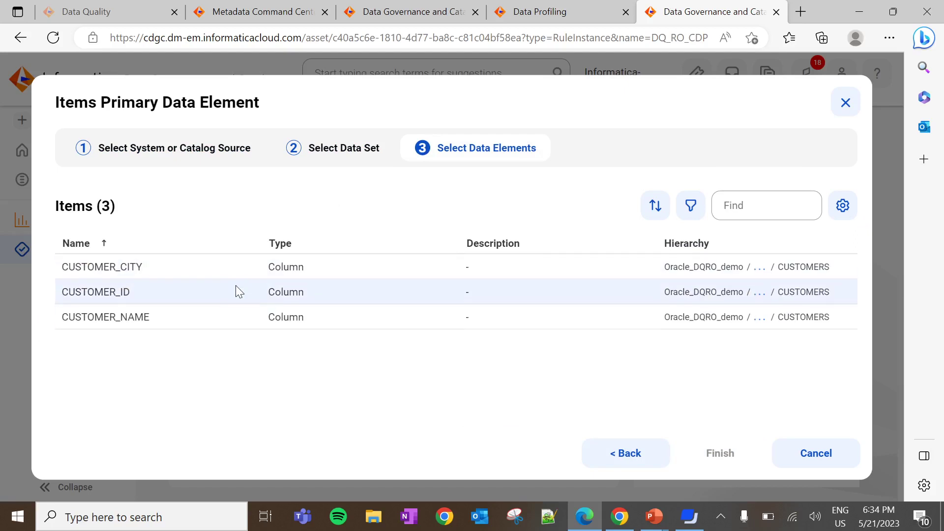
pyautogui.click(239, 292)
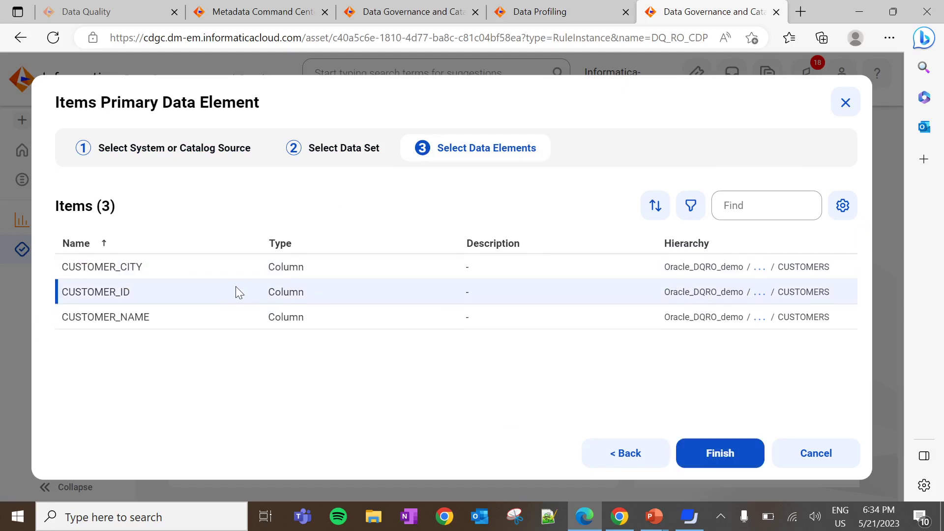
pyautogui.click(721, 453)
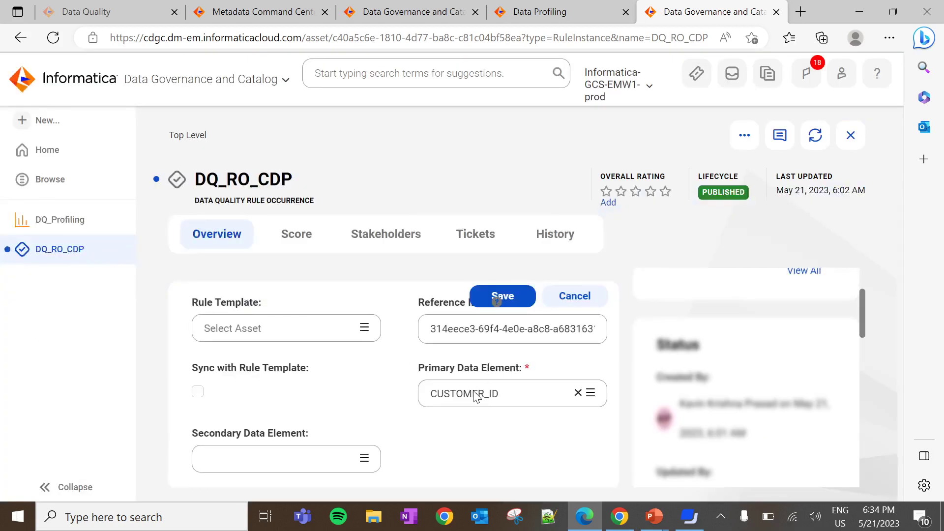
# - Save the primary data element change on DQ_RO_CDP and open the linked CUSTOMER_ID column
pyautogui.click(493, 294)
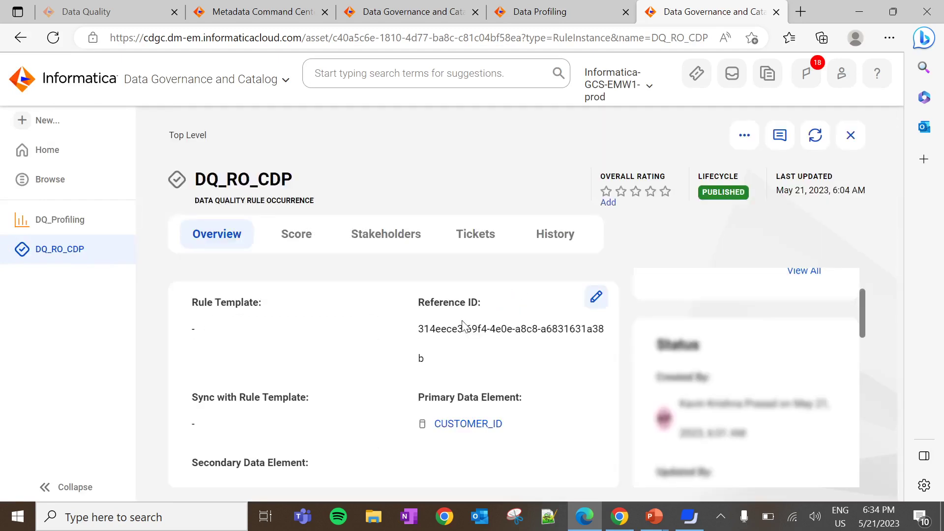
pyautogui.scroll(1, 445, 363)
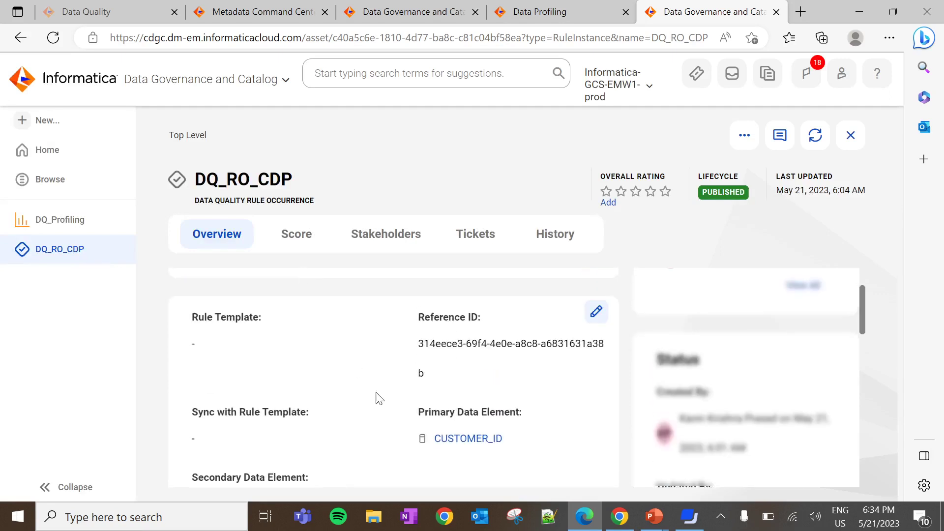
pyautogui.click(455, 437)
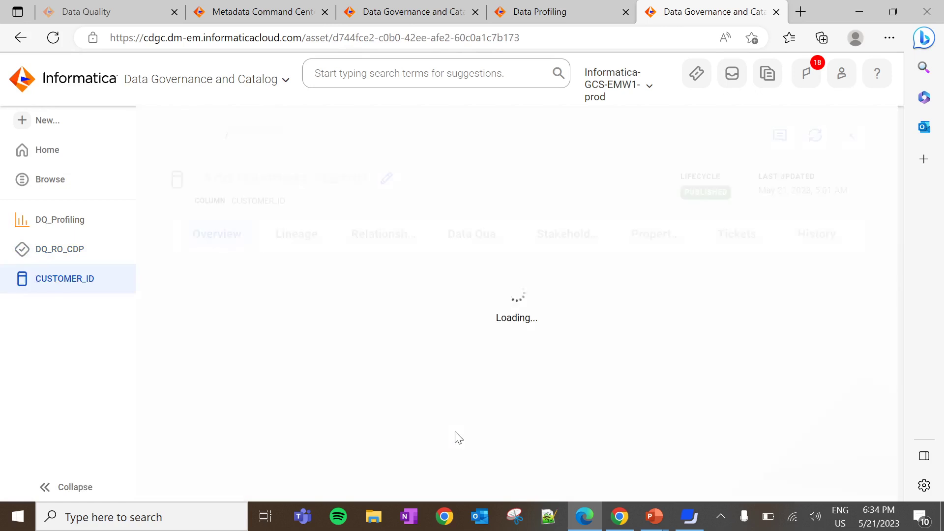
# - View the rule occurrences in the CUSTOMER_ID column's data quality details and return to the DQ_Profiling metrics in Data Profiling
pyautogui.scroll(-1, 455, 437)
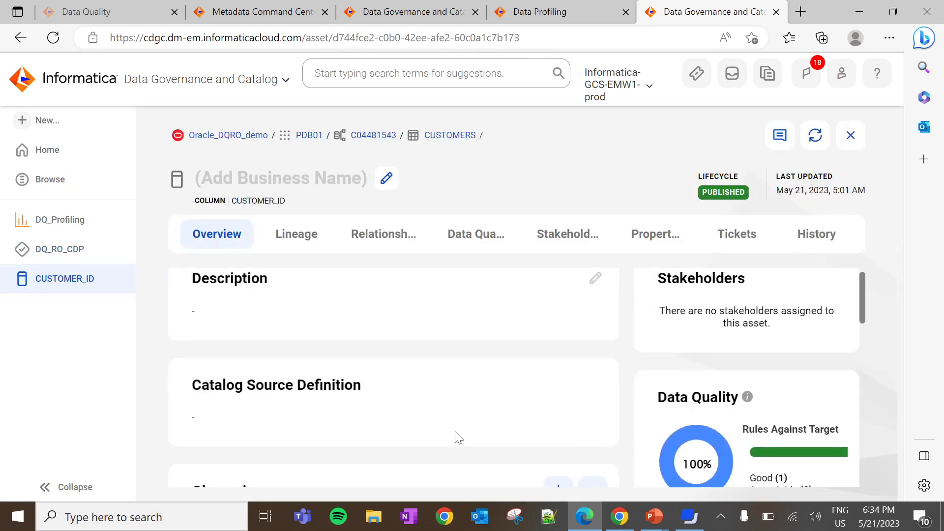
pyautogui.click(463, 236)
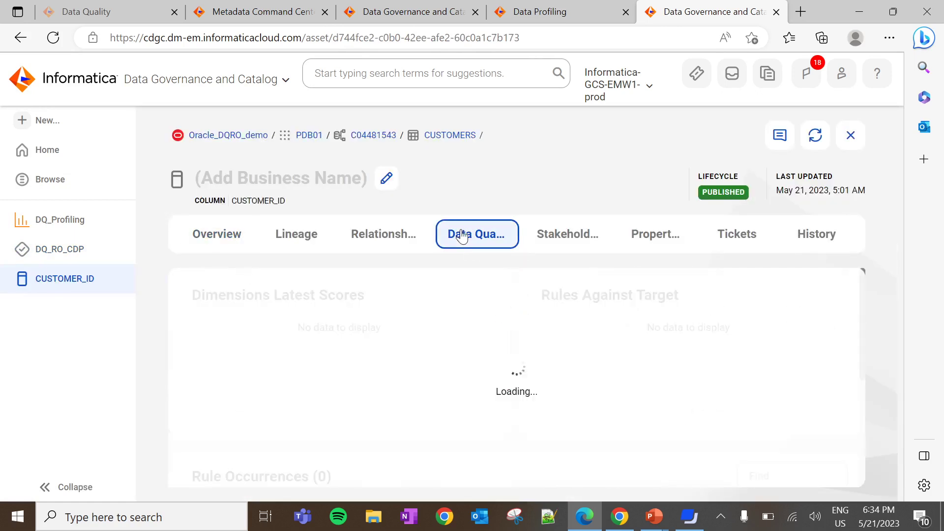
pyautogui.scroll(-5, 415, 357)
pyautogui.scroll(-3, 416, 353)
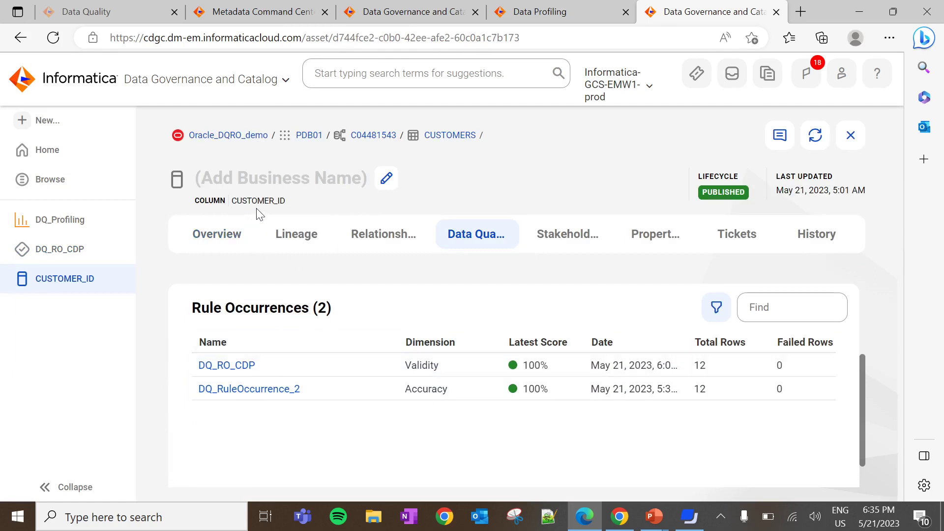
pyautogui.click(552, 20)
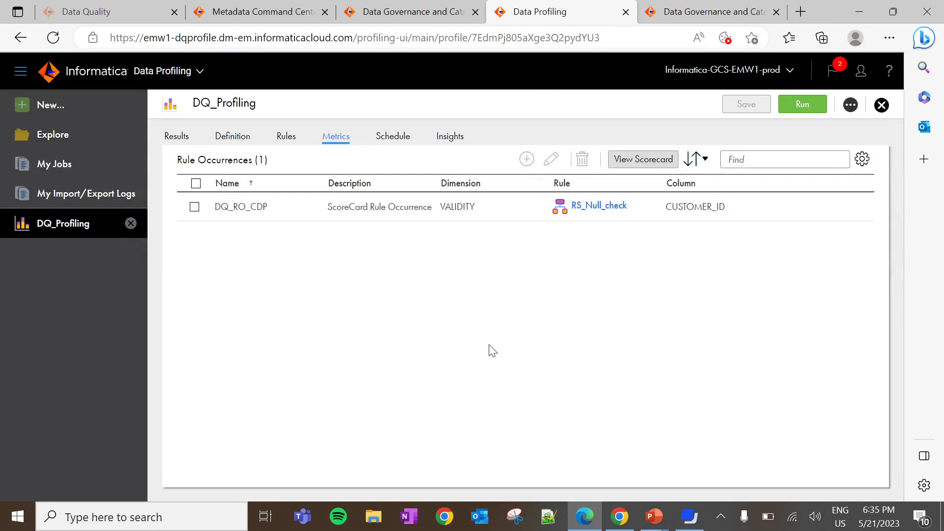
pyautogui.click(403, 289)
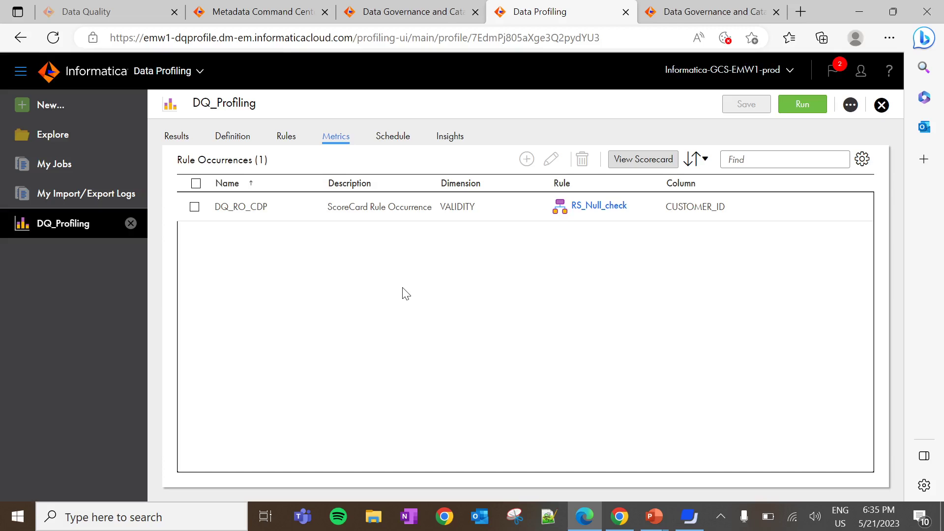
pyautogui.hotkey('alt', 'Tab')
pyautogui.press('Tab')
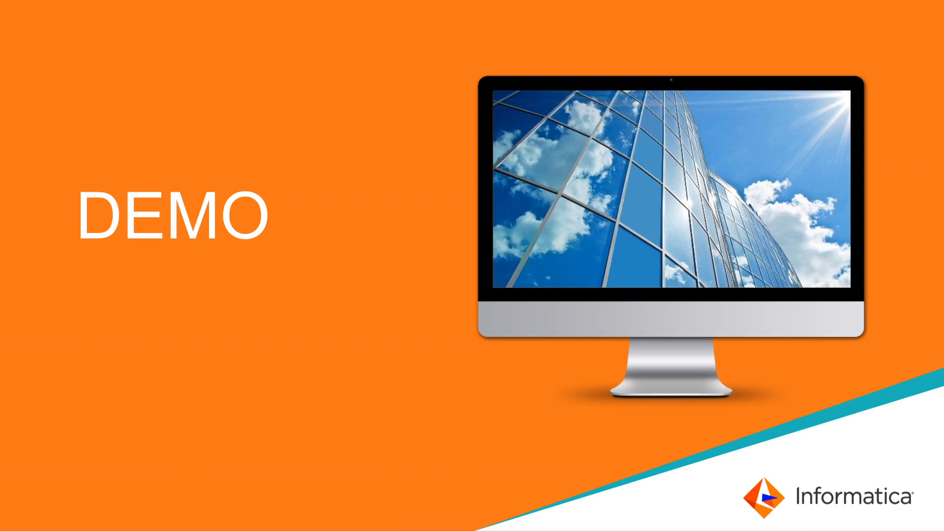
pyautogui.press('Right')
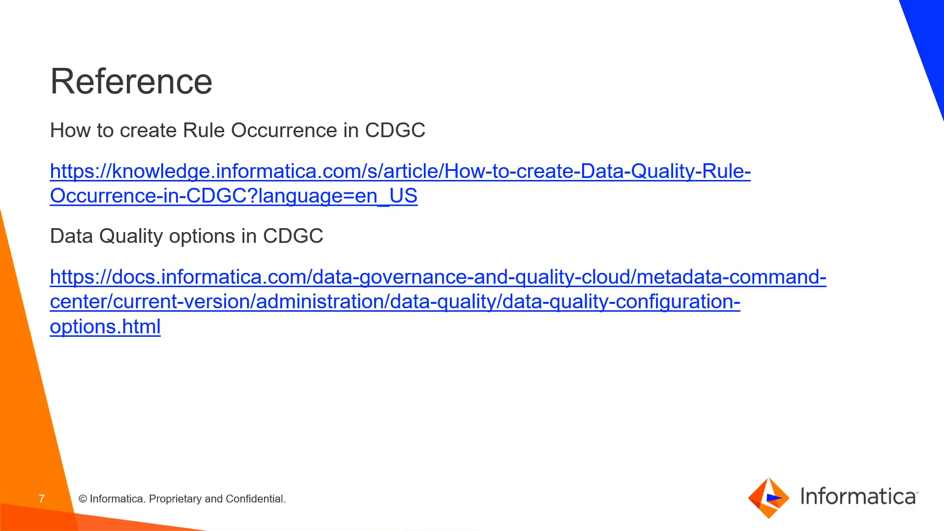
pyautogui.press('Right')
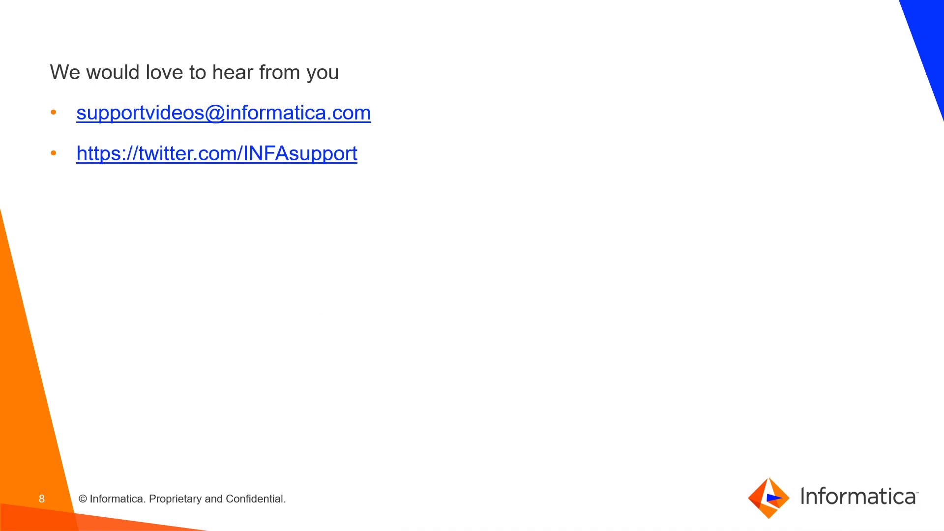
pyautogui.press('Right')
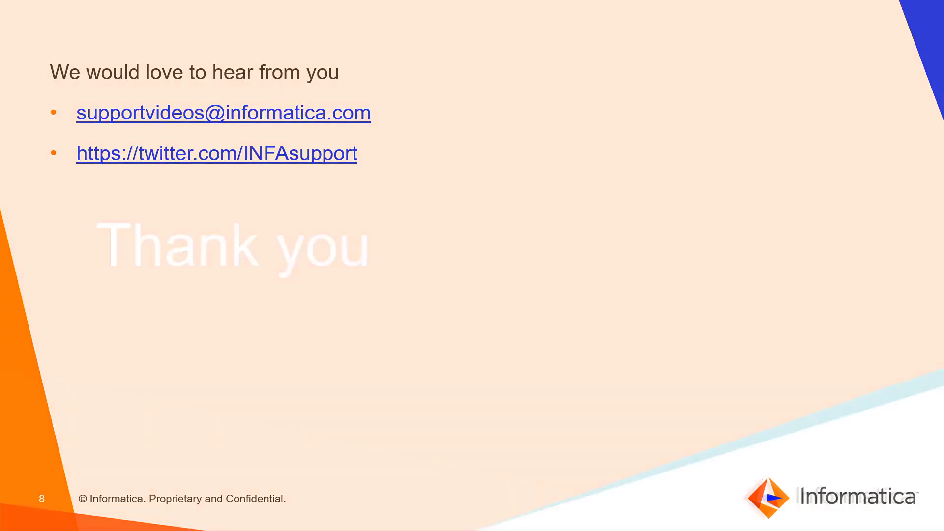